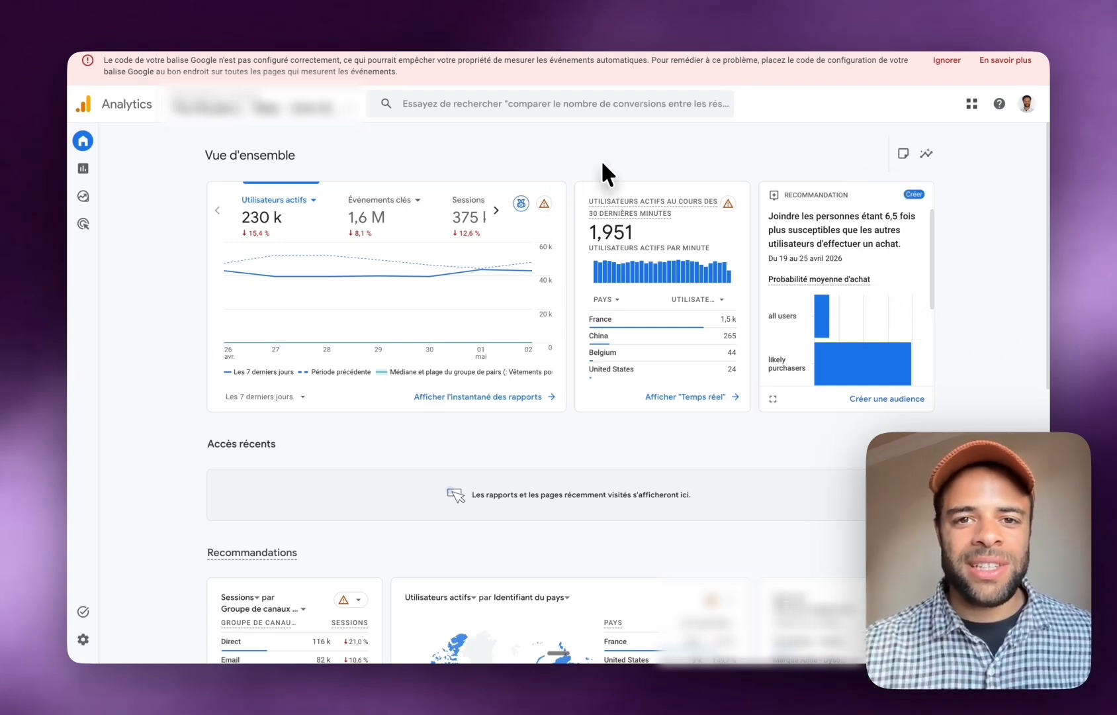
Switch to the Python.org home page and look for its installer downloads
{"action": "mouse_move", "coordinate": [116, 296]}
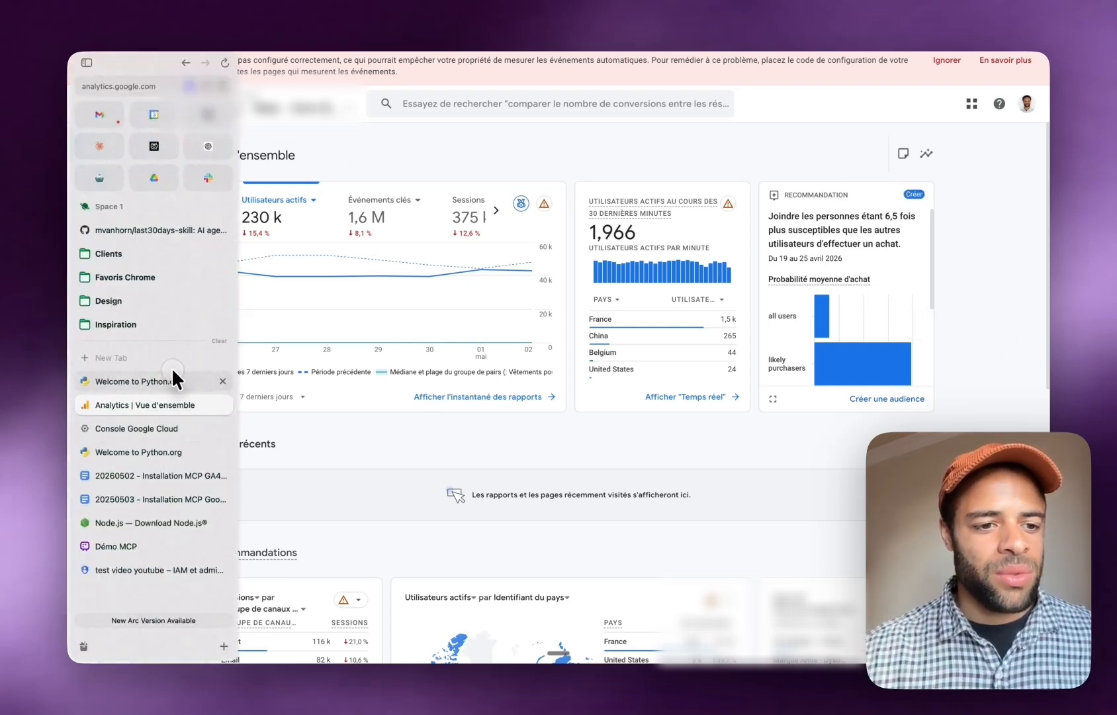
{"action": "left_click", "coordinate": [172, 368]}
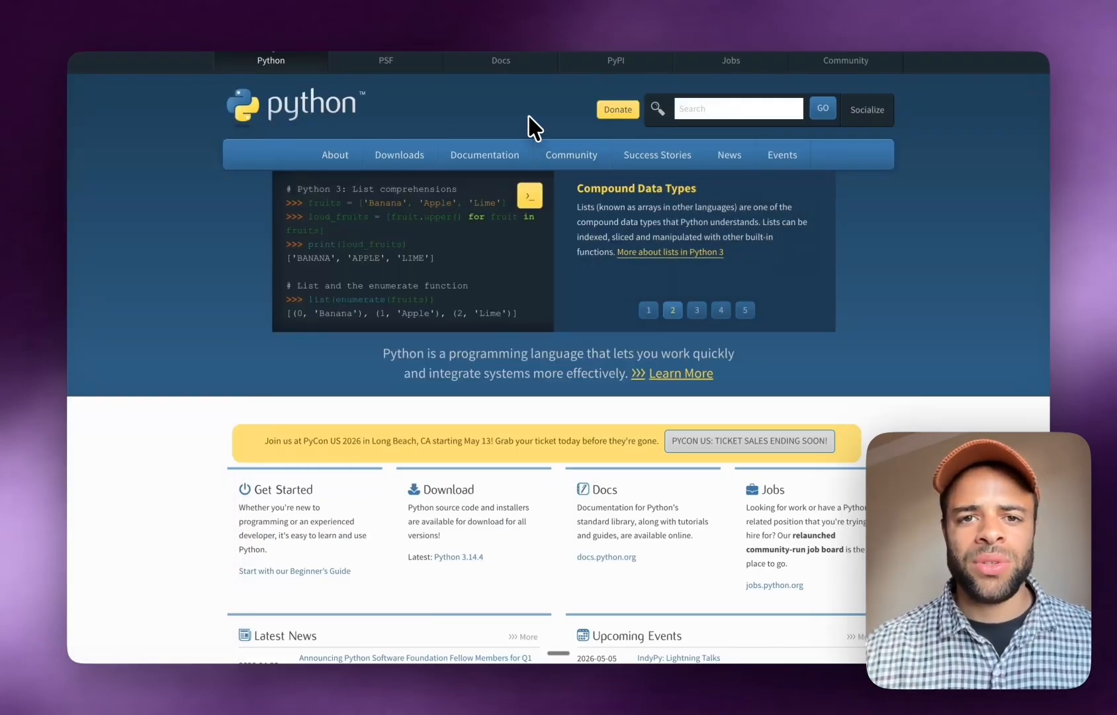
{"action": "mouse_move", "coordinate": [403, 164]}
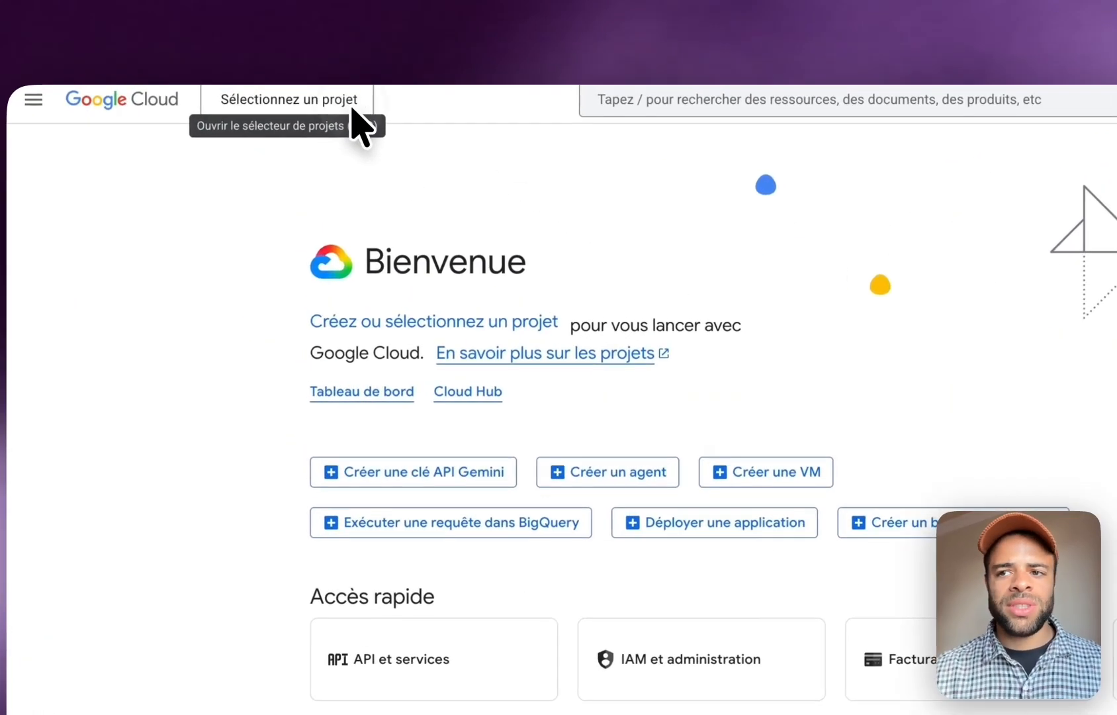
Create a Google Cloud project named "test video youtube ga4" under "Aucune organisation" and make it the active project
{"action": "left_click", "coordinate": [333, 110]}
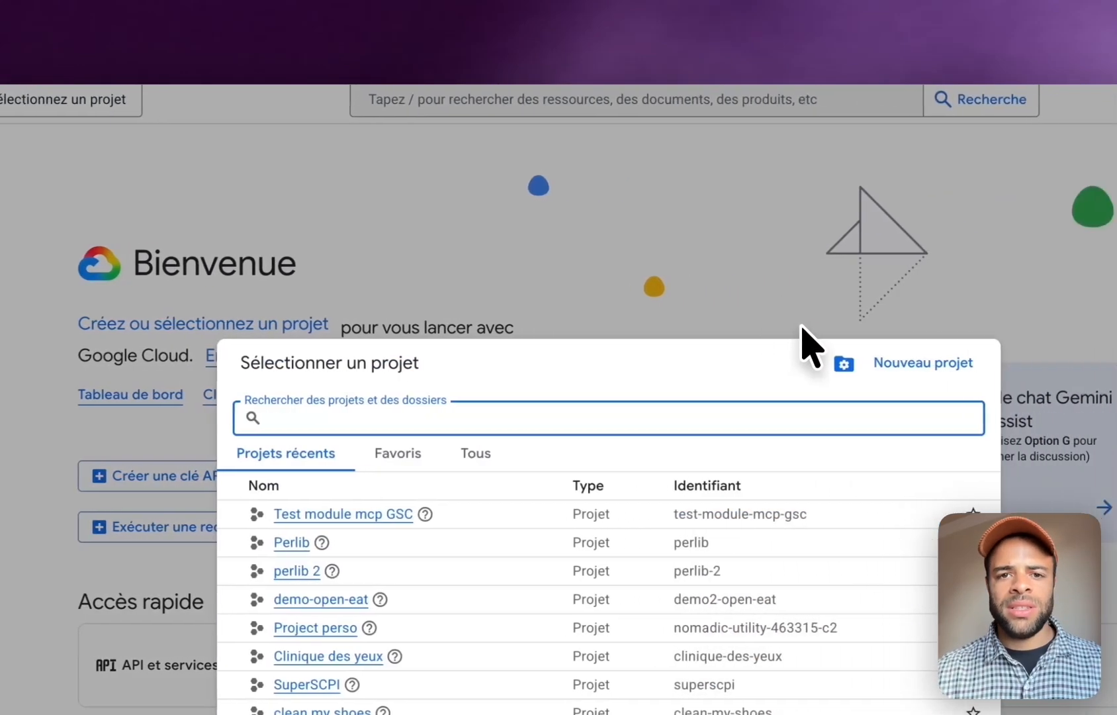
{"action": "left_click", "coordinate": [919, 362]}
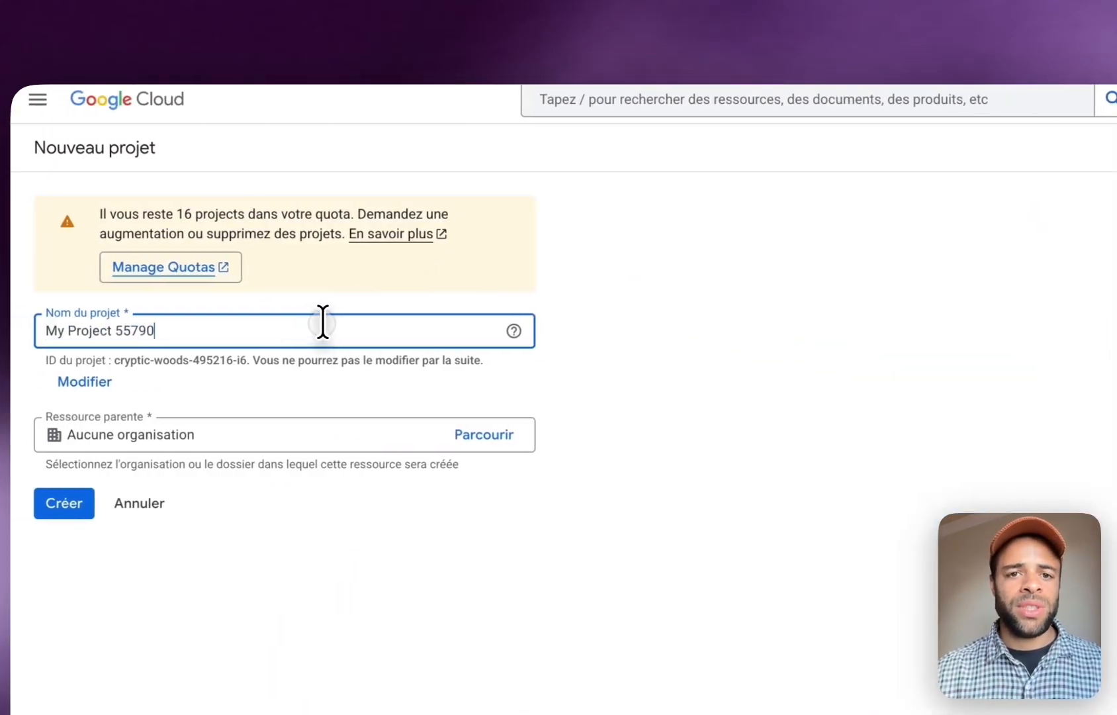
{"action": "triple_click", "coordinate": [322, 324]}
{"action": "type", "text": "test"}
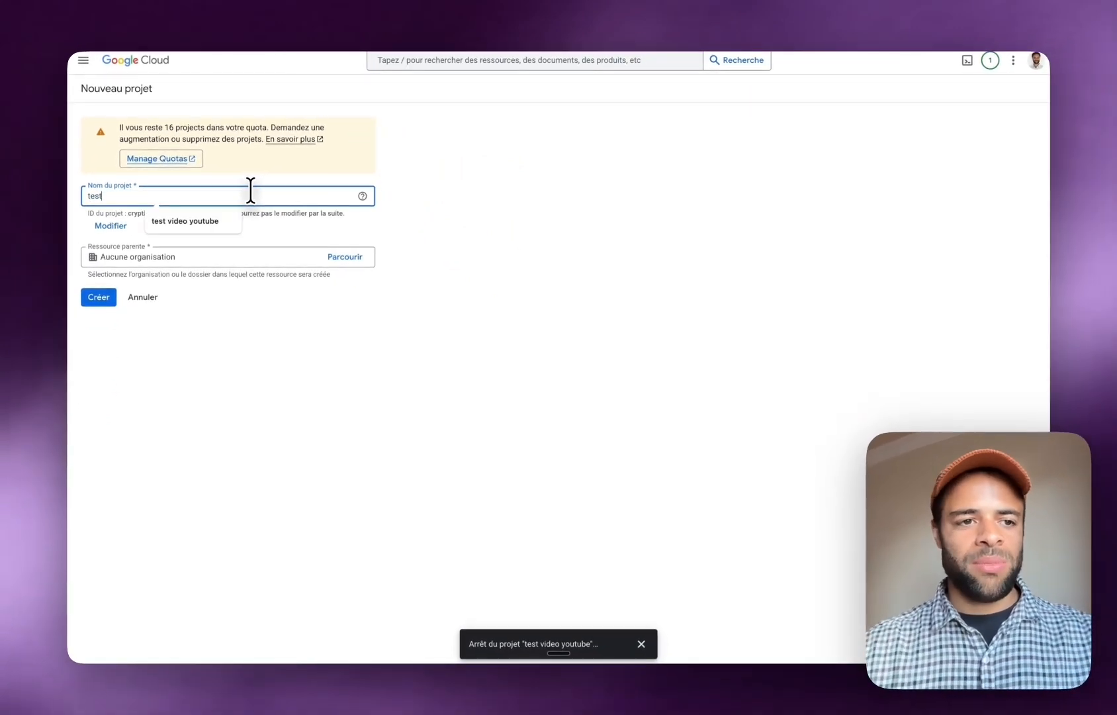
{"action": "type", "text": " video youtube ga4"}
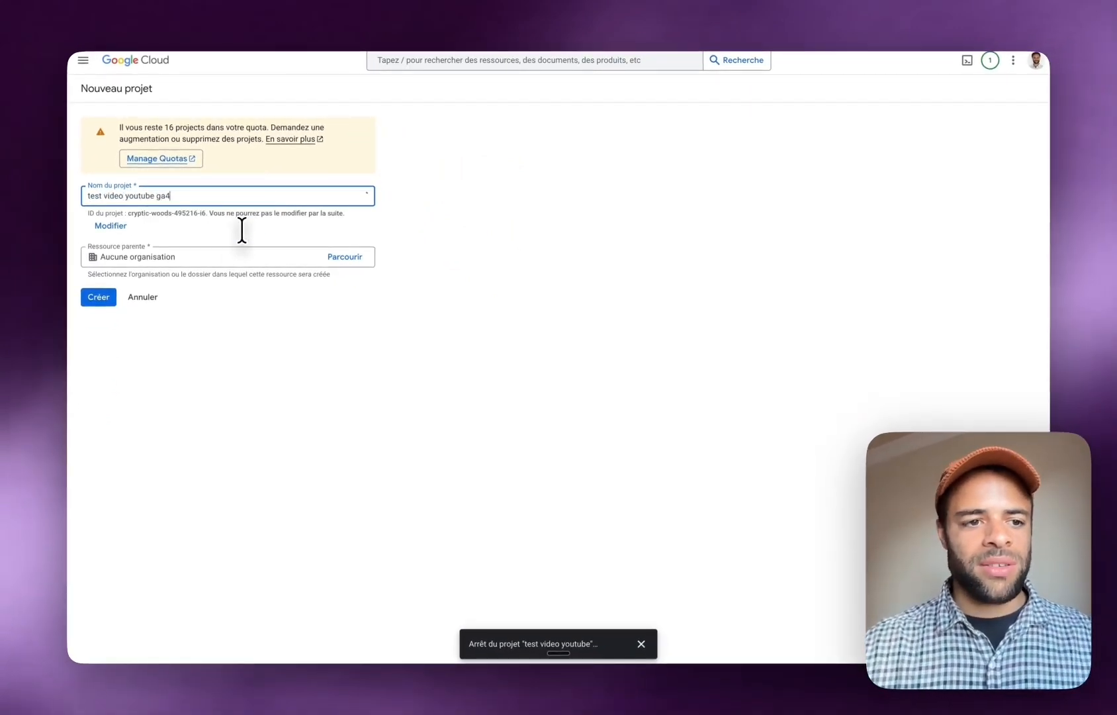
{"action": "left_click", "coordinate": [356, 257]}
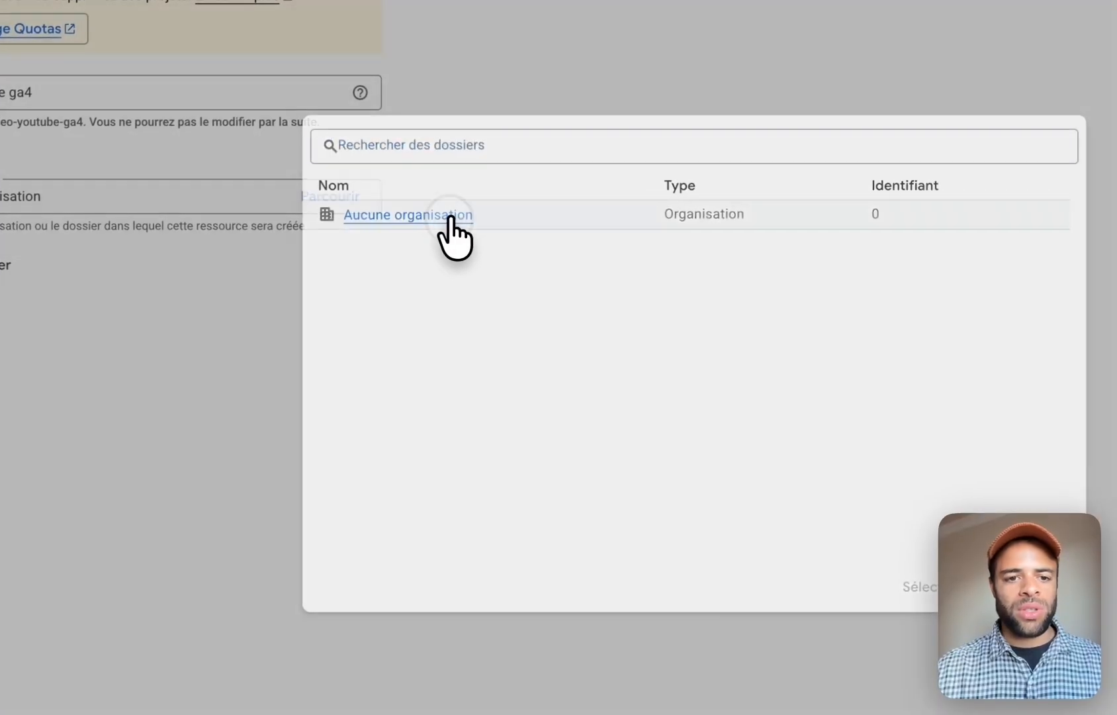
{"action": "left_click", "coordinate": [450, 227]}
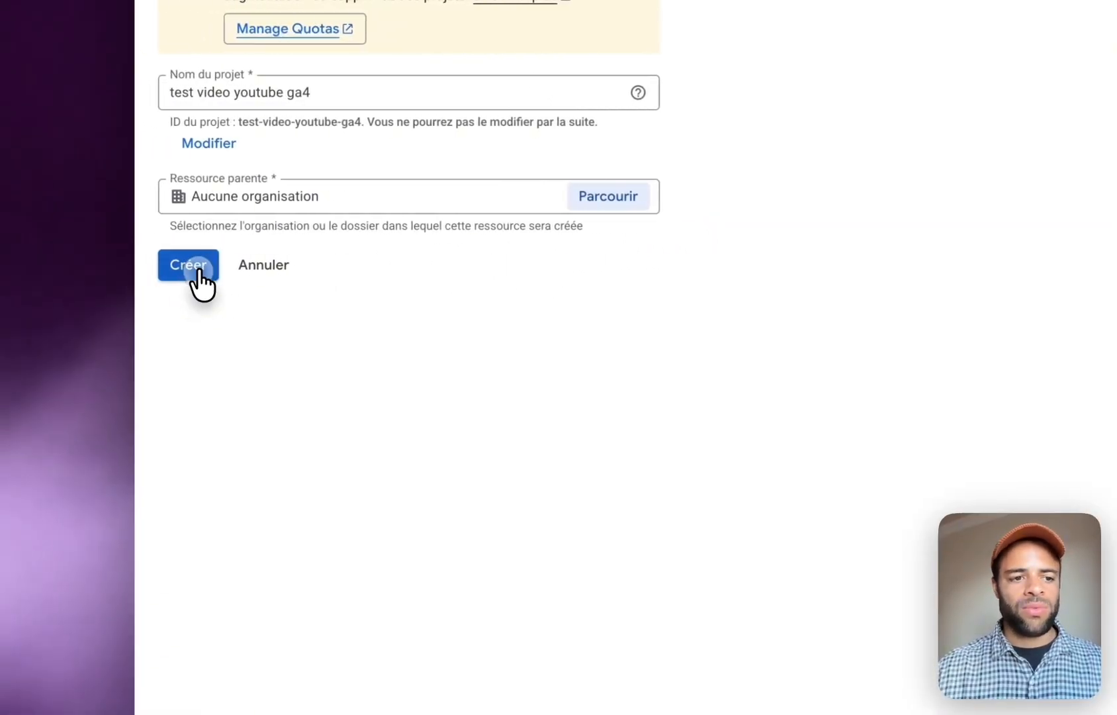
{"action": "left_click", "coordinate": [158, 268]}
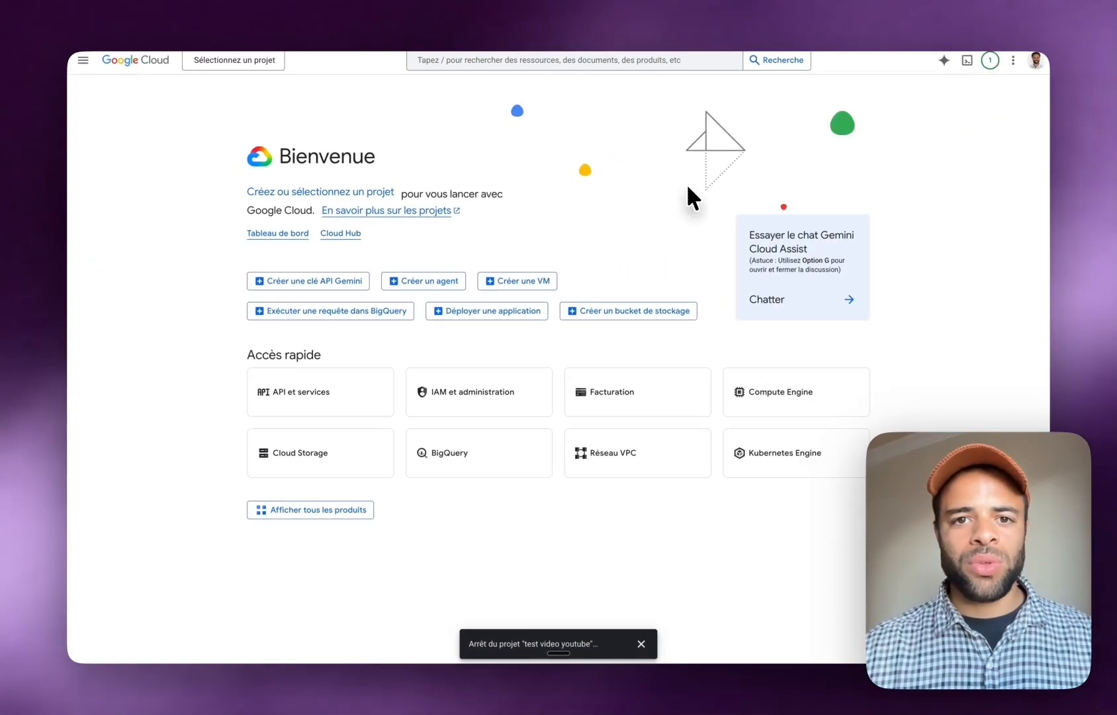
{"action": "left_click", "coordinate": [264, 61]}
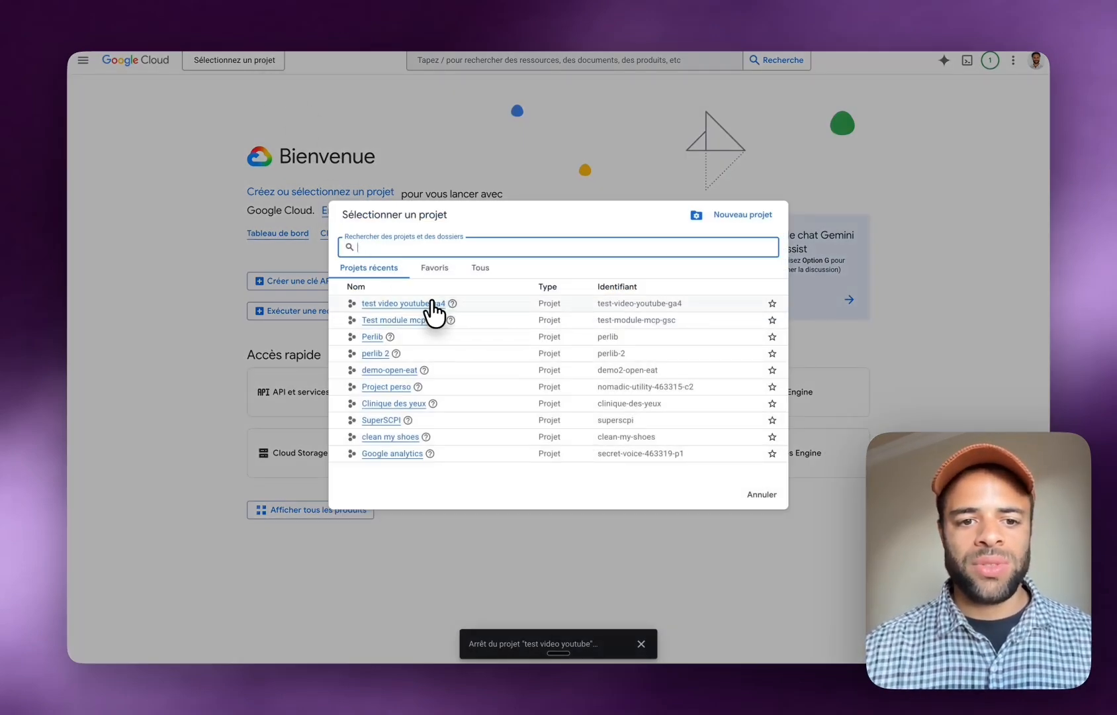
{"action": "left_click", "coordinate": [432, 303]}
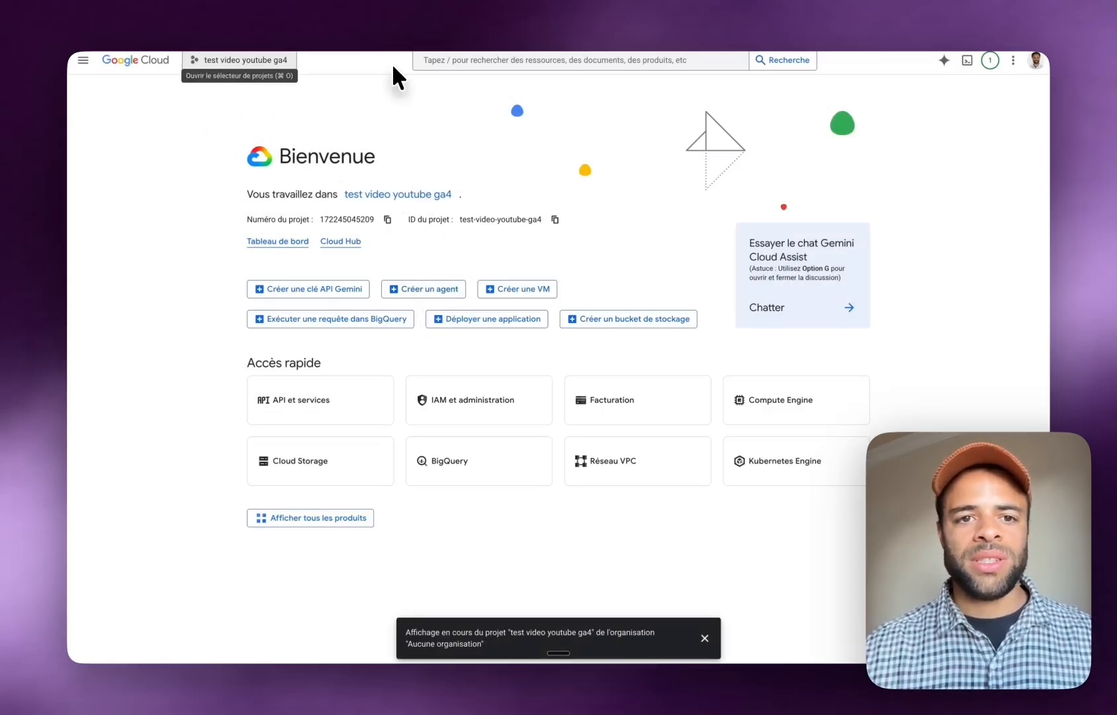
Search the console for "google analytics" and enable the Google Analytics Admin API for the project
{"action": "left_click", "coordinate": [440, 59]}
{"action": "type", "text": "google an"}
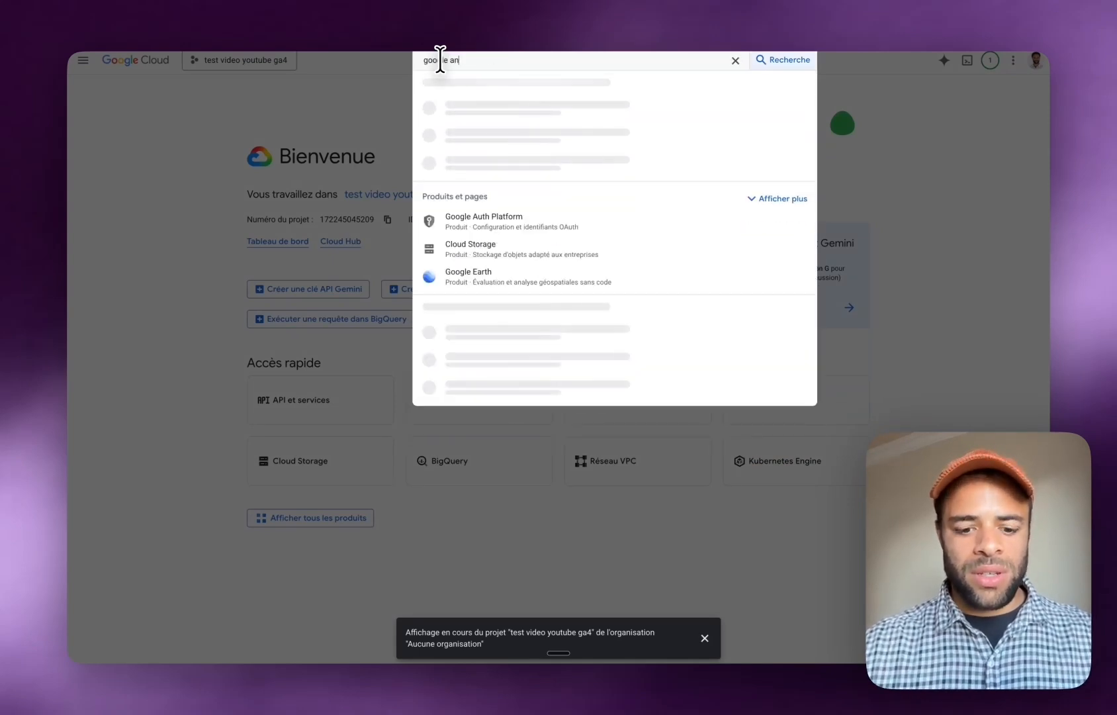
{"action": "type", "text": "alytics"}
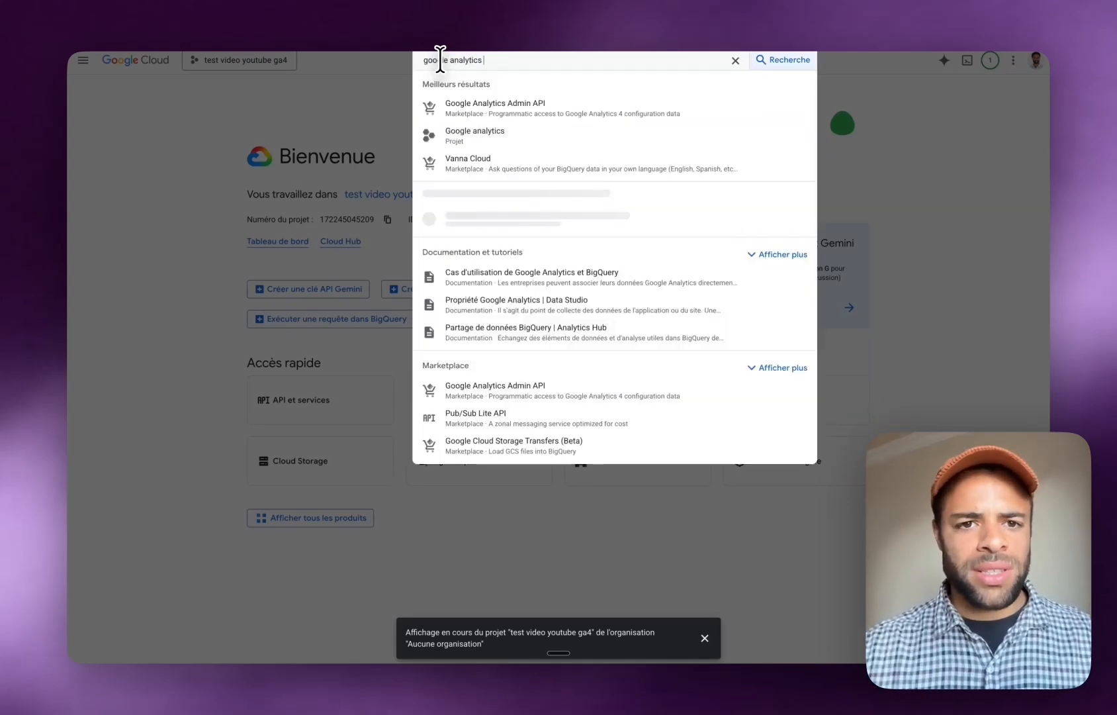
{"action": "left_click", "coordinate": [496, 108]}
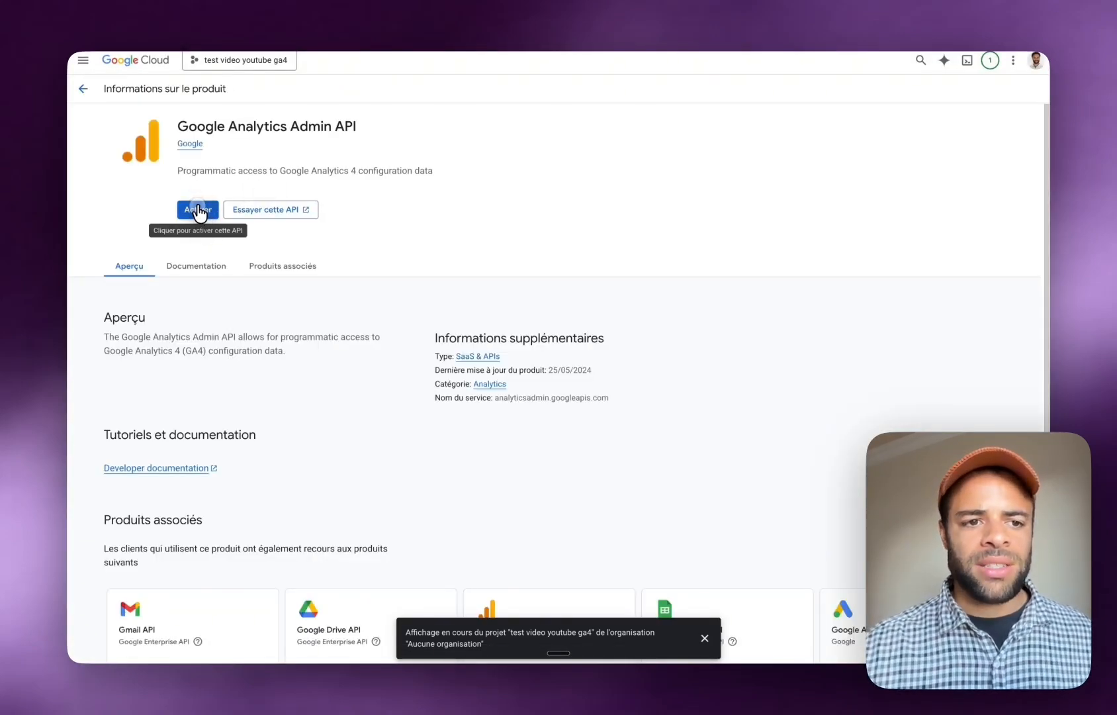
{"action": "left_click", "coordinate": [197, 209]}
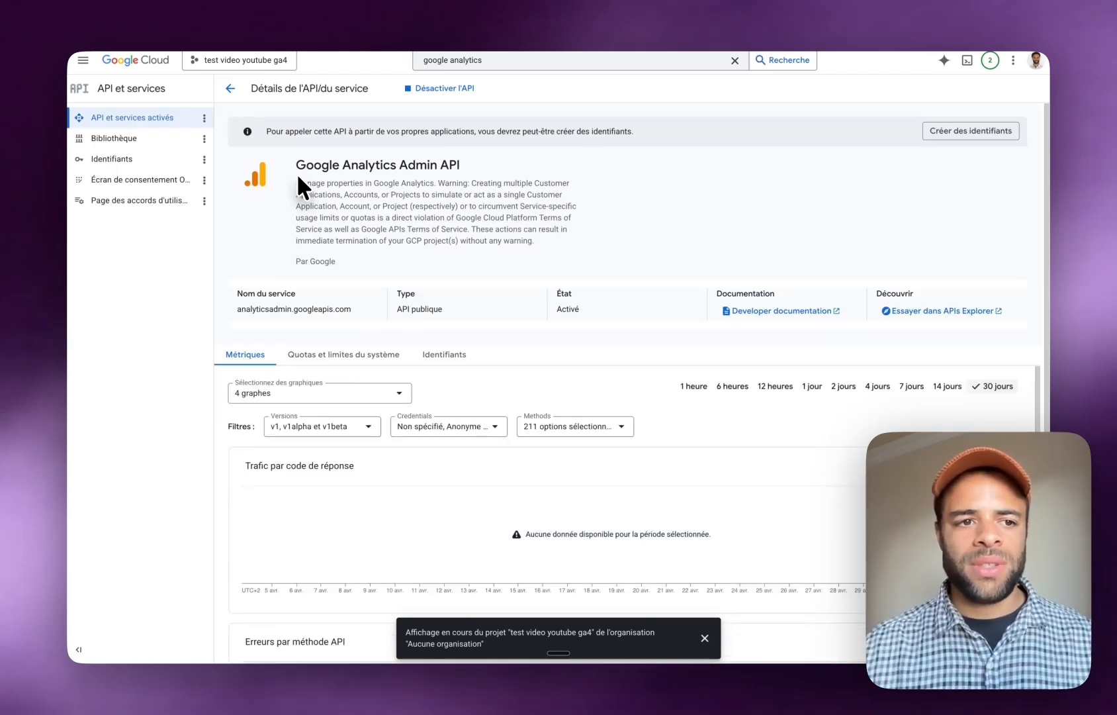
Create service account credentials for the project with the account name "test video youtube ga4"
{"action": "left_click", "coordinate": [156, 155]}
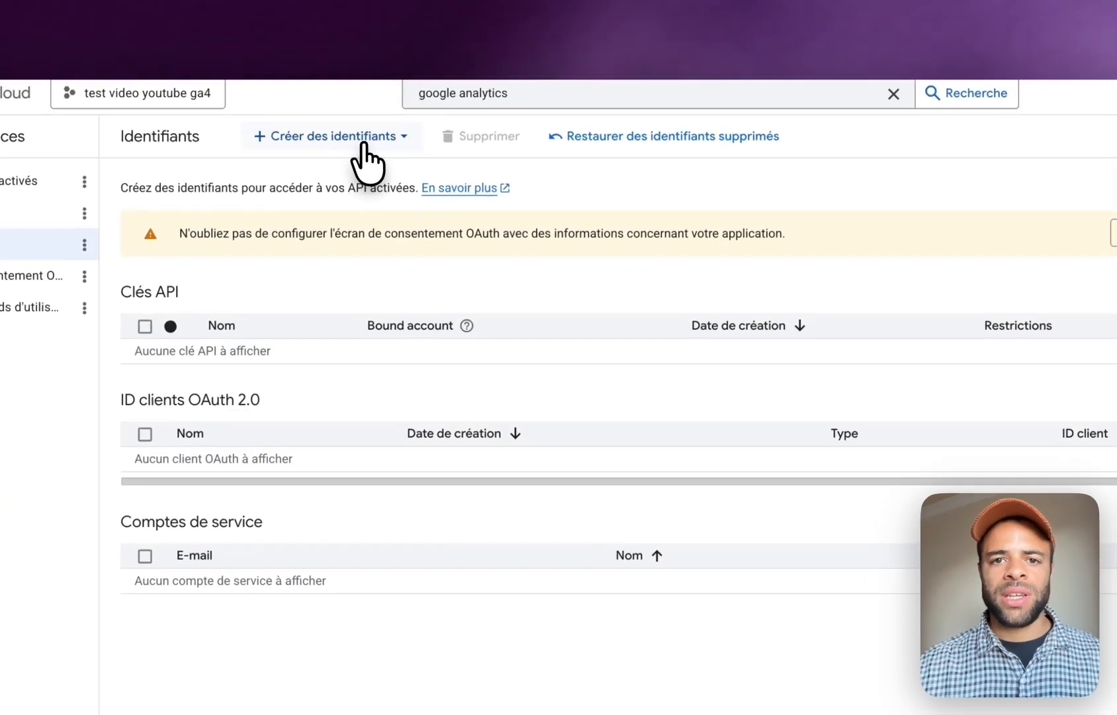
{"action": "left_click", "coordinate": [385, 93]}
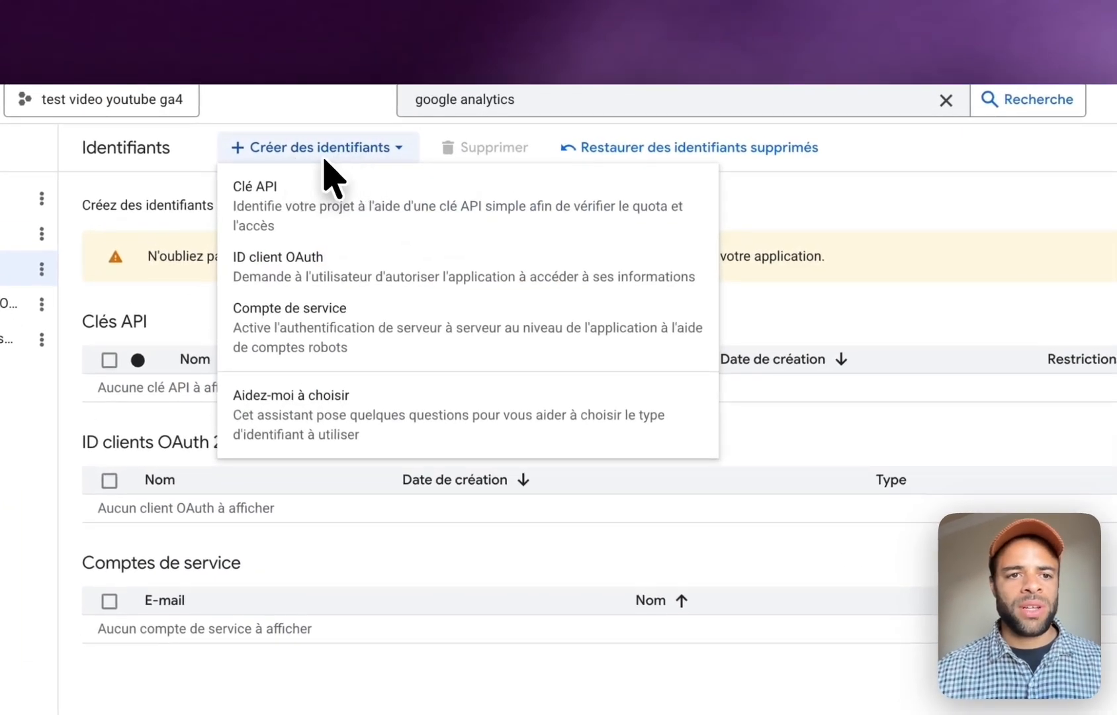
{"action": "left_click", "coordinate": [333, 308]}
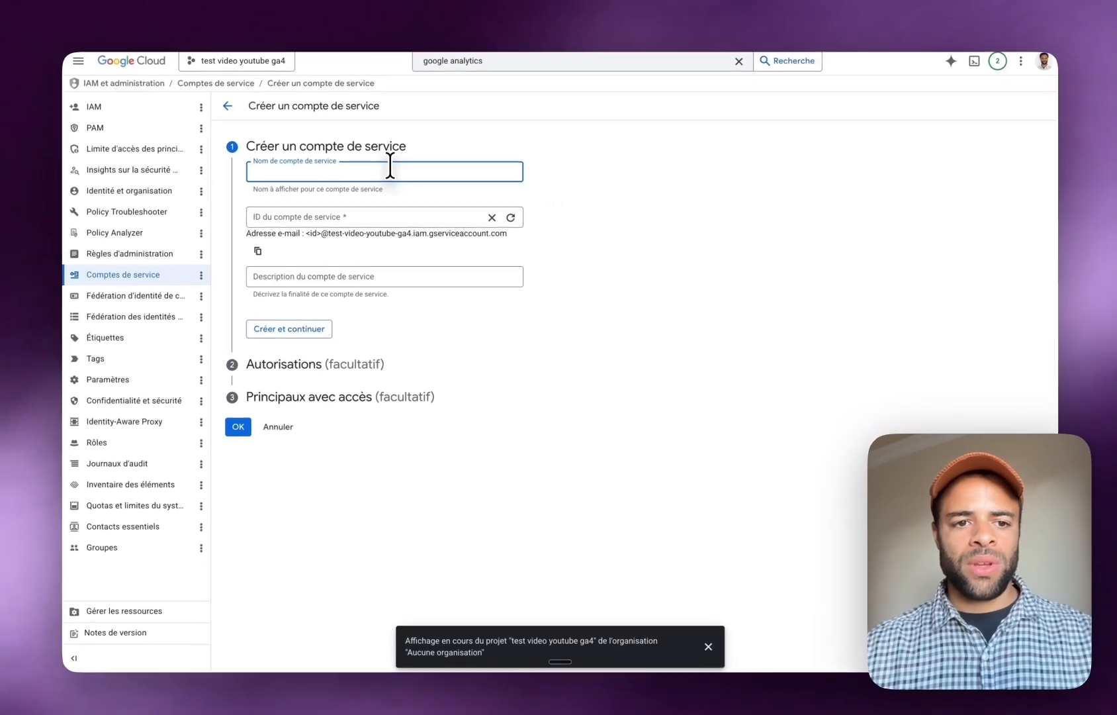
{"action": "type", "text": "test vi"}
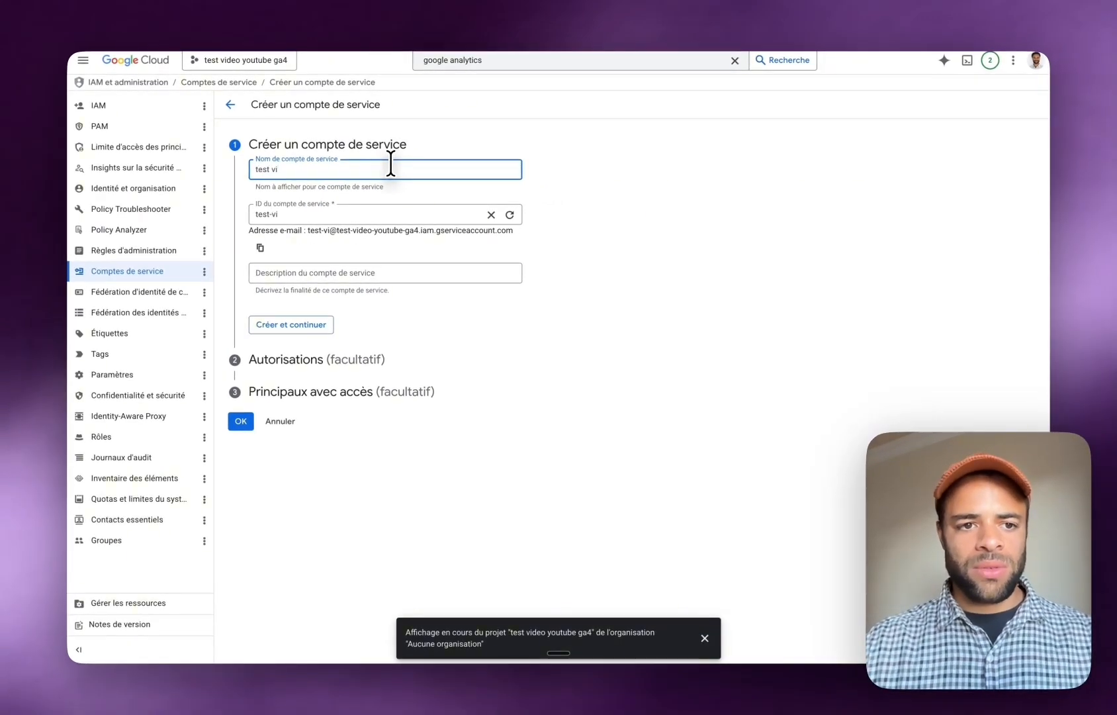
{"action": "type", "text": "deo youtube "}
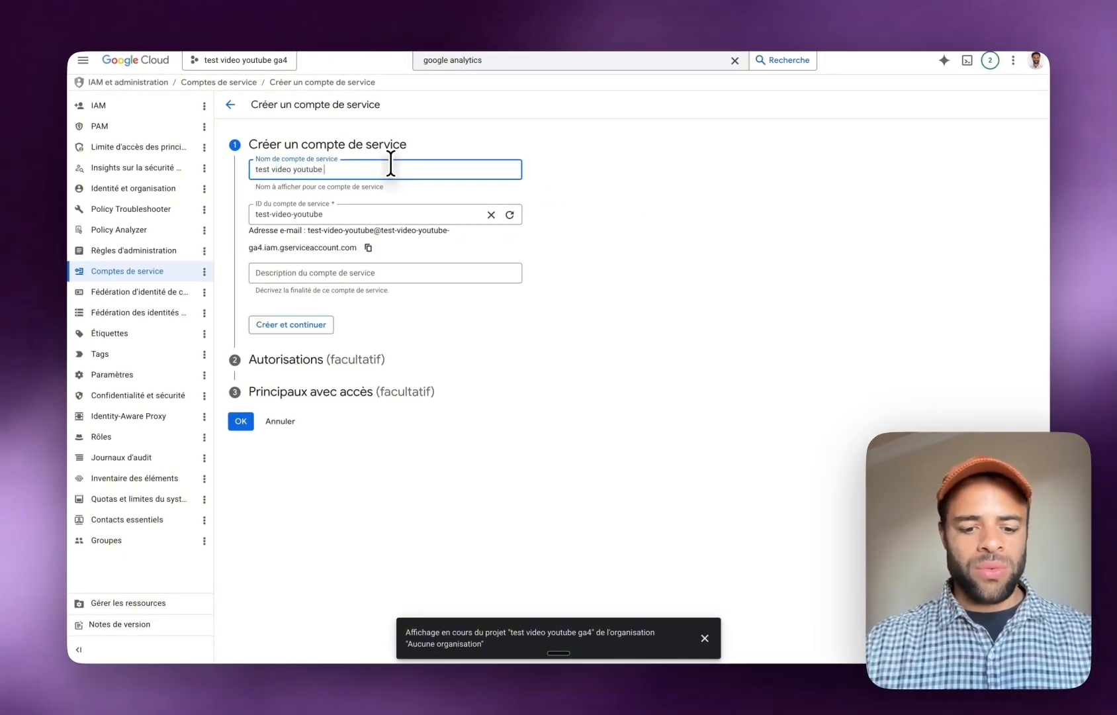
{"action": "type", "text": "ga4"}
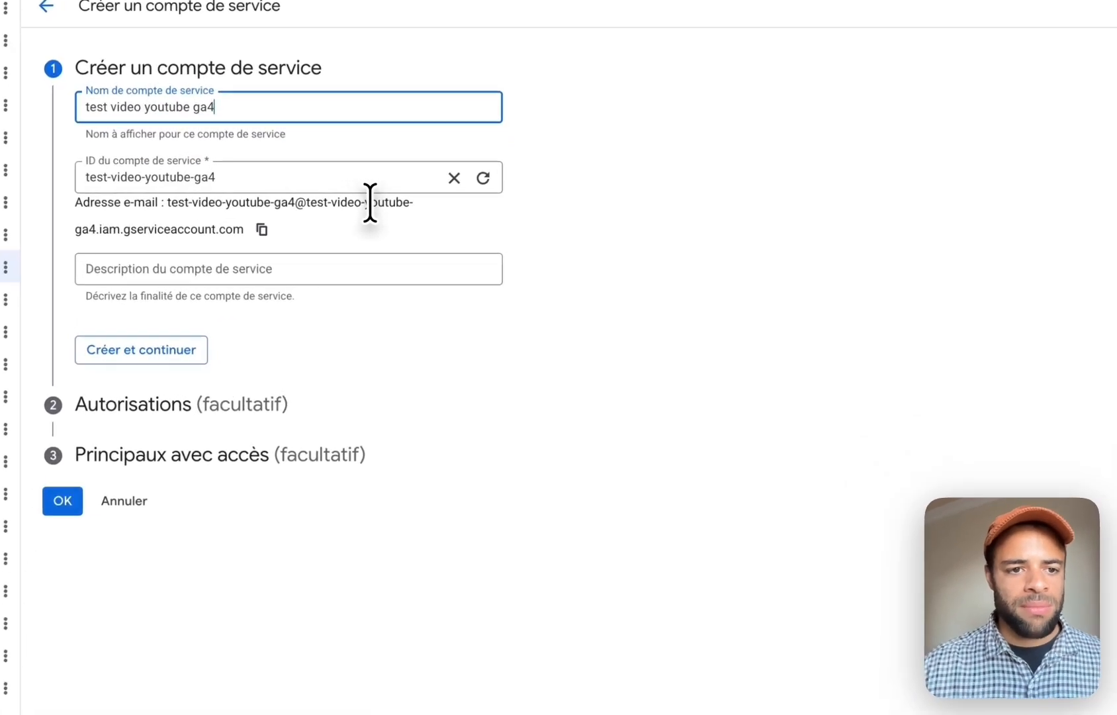
{"action": "double_click", "coordinate": [445, 231]}
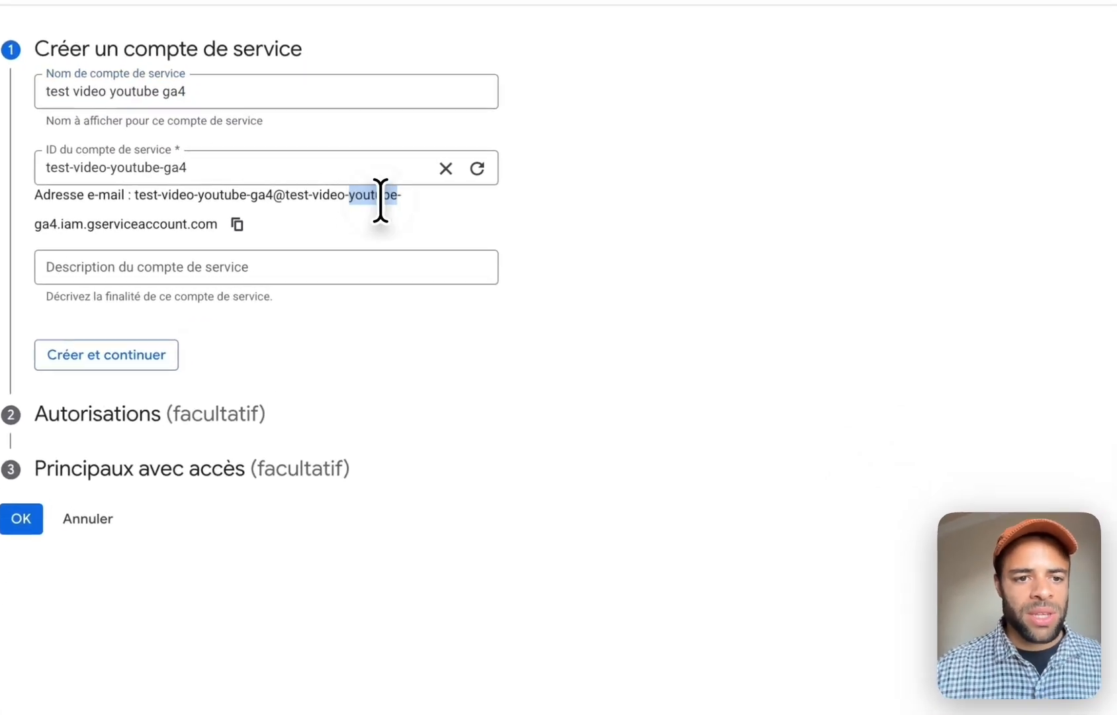
{"action": "left_click", "coordinate": [153, 361]}
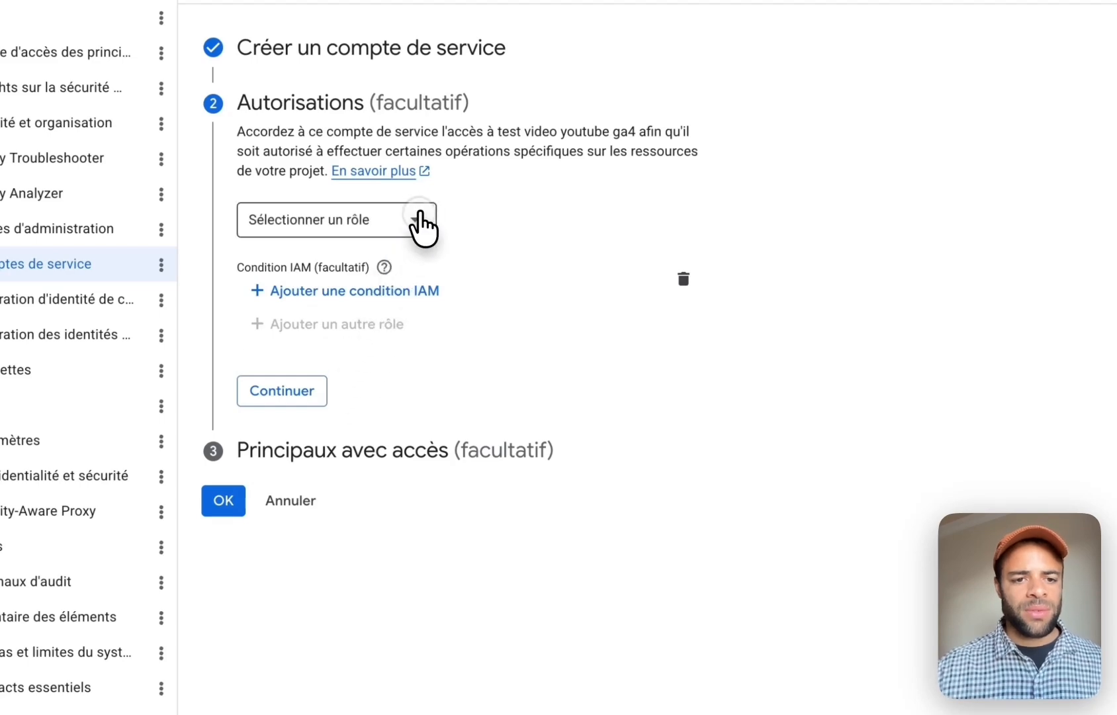
Grant the service account the Propriétaire role and finish its creation
{"action": "left_click", "coordinate": [422, 222]}
{"action": "left_click", "coordinate": [526, 286]}
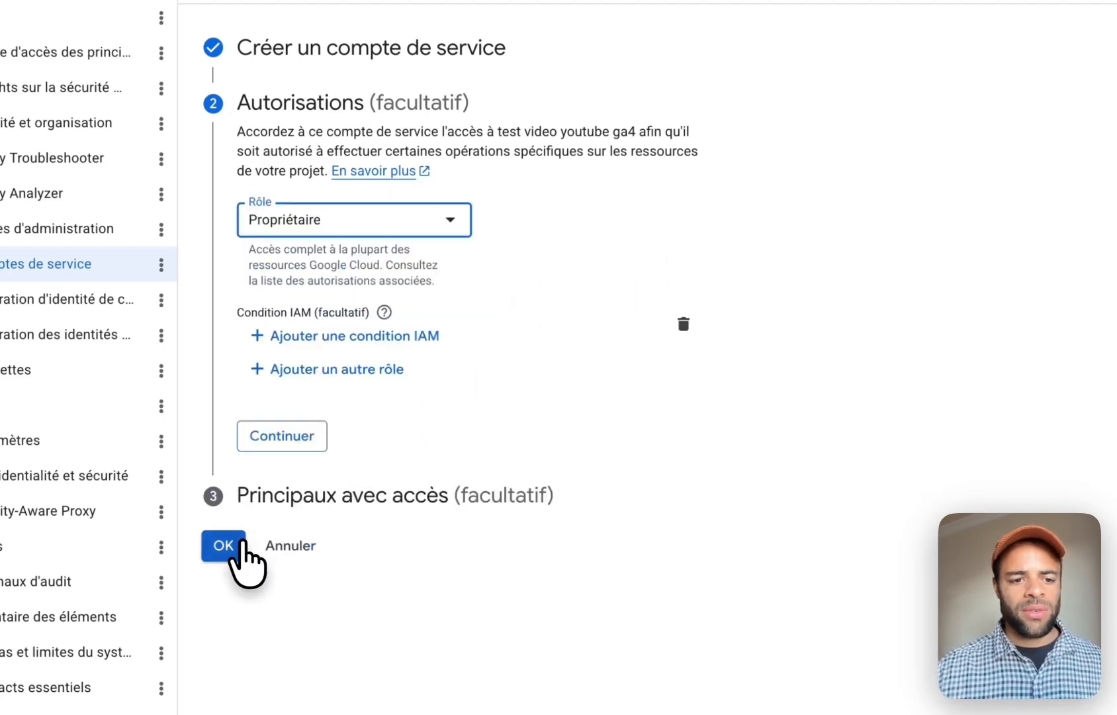
{"action": "left_click", "coordinate": [238, 545]}
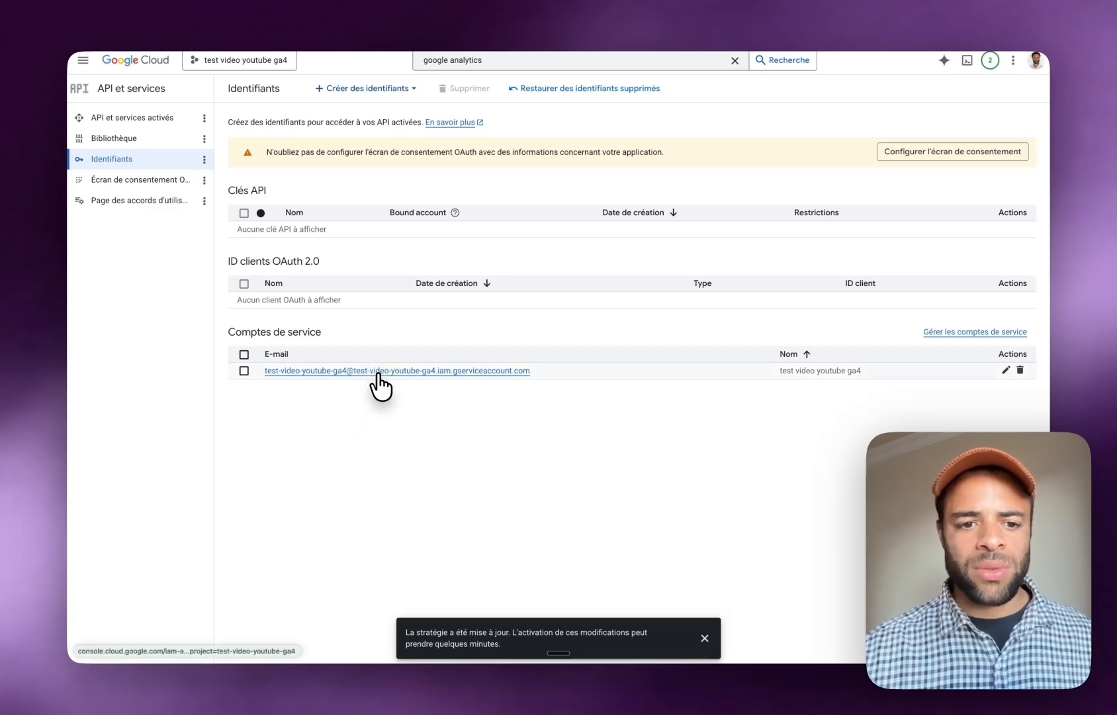
Create and download a new private key in JSON format for the "test video youtube ga4" service account
{"action": "left_click", "coordinate": [378, 371]}
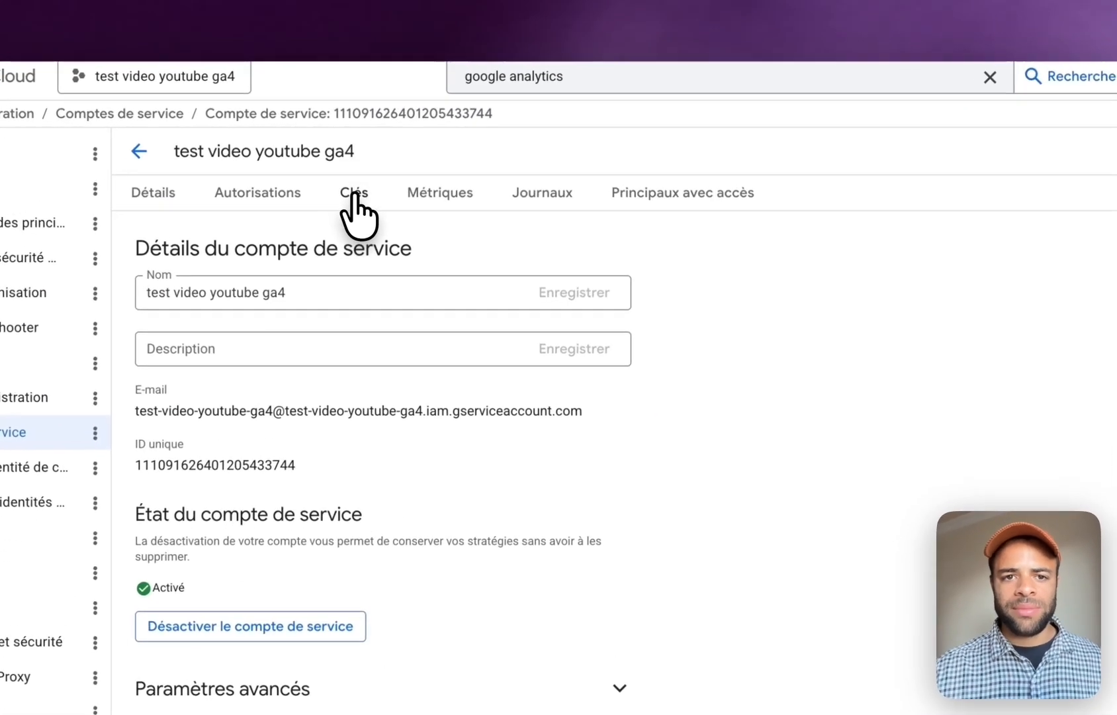
{"action": "left_click", "coordinate": [358, 156]}
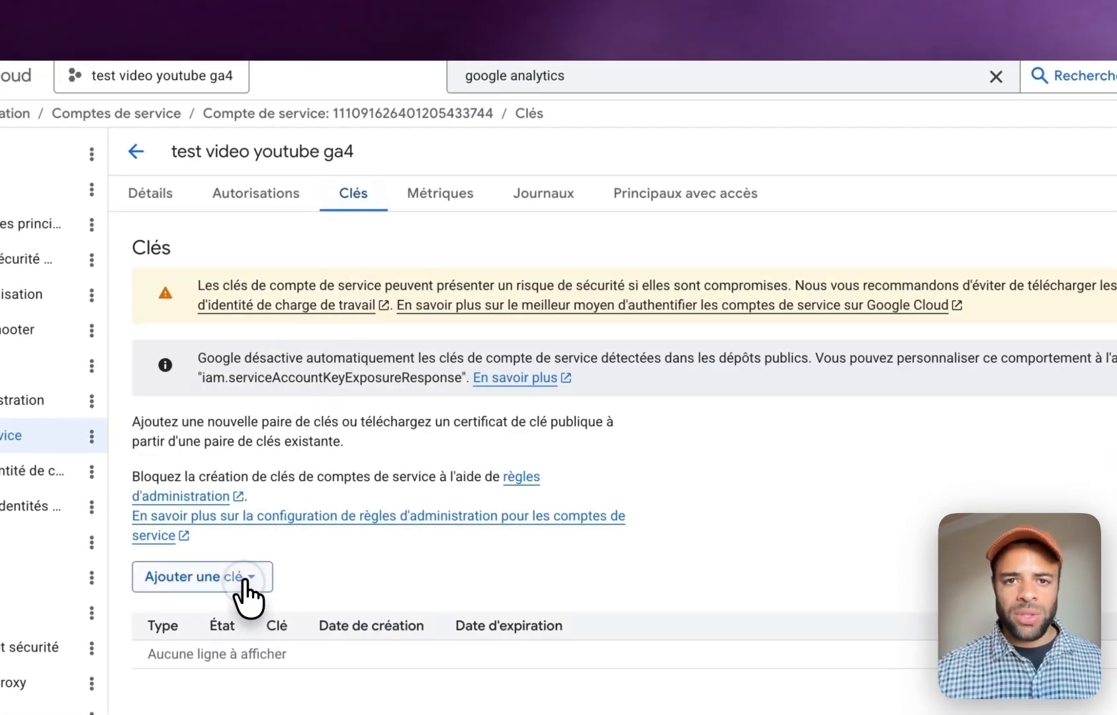
{"action": "left_click", "coordinate": [248, 577]}
{"action": "left_click", "coordinate": [233, 618]}
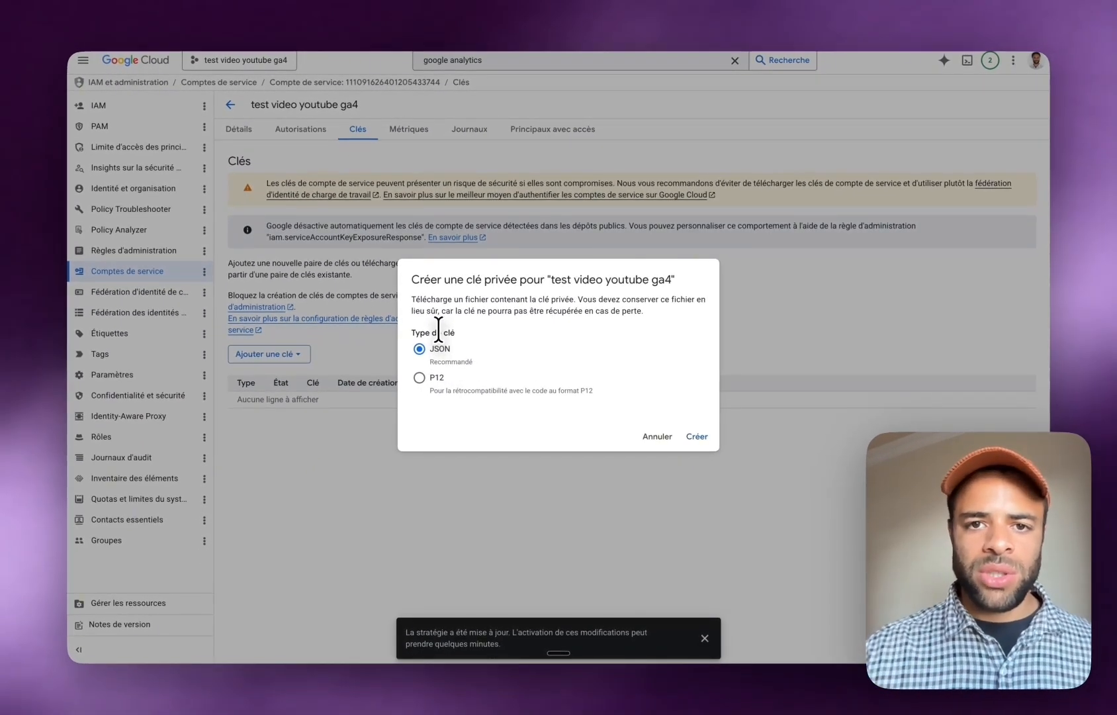
{"action": "left_click", "coordinate": [696, 437]}
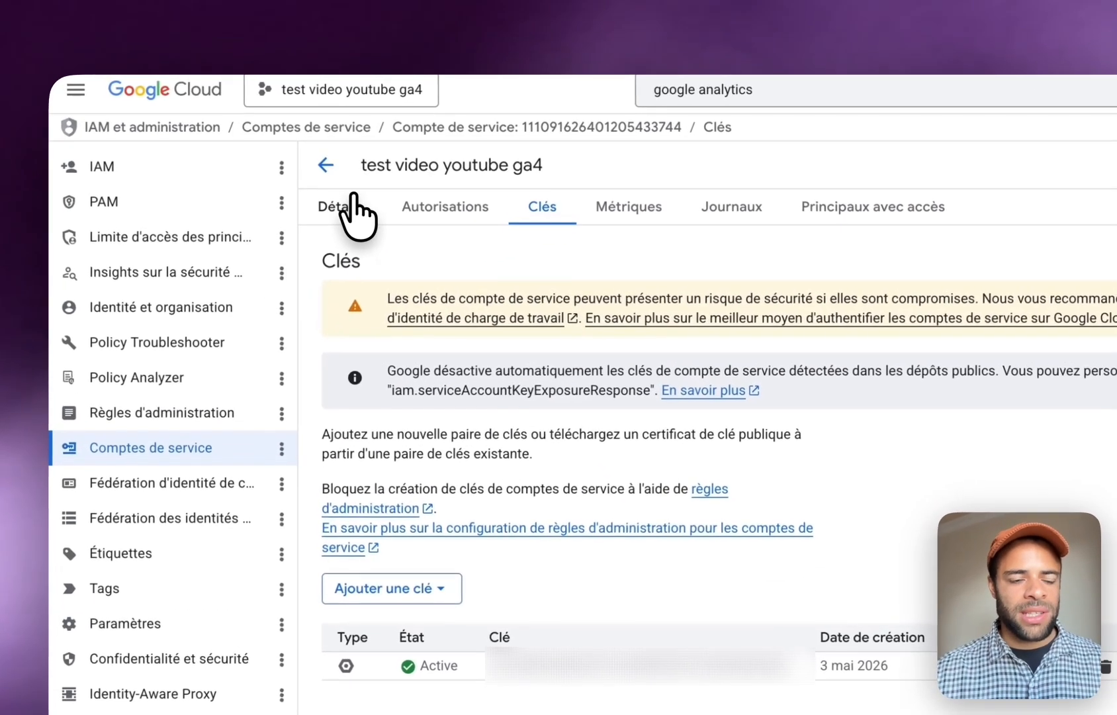
Copy the service account's e-mail address from its details
{"action": "left_click", "coordinate": [250, 129]}
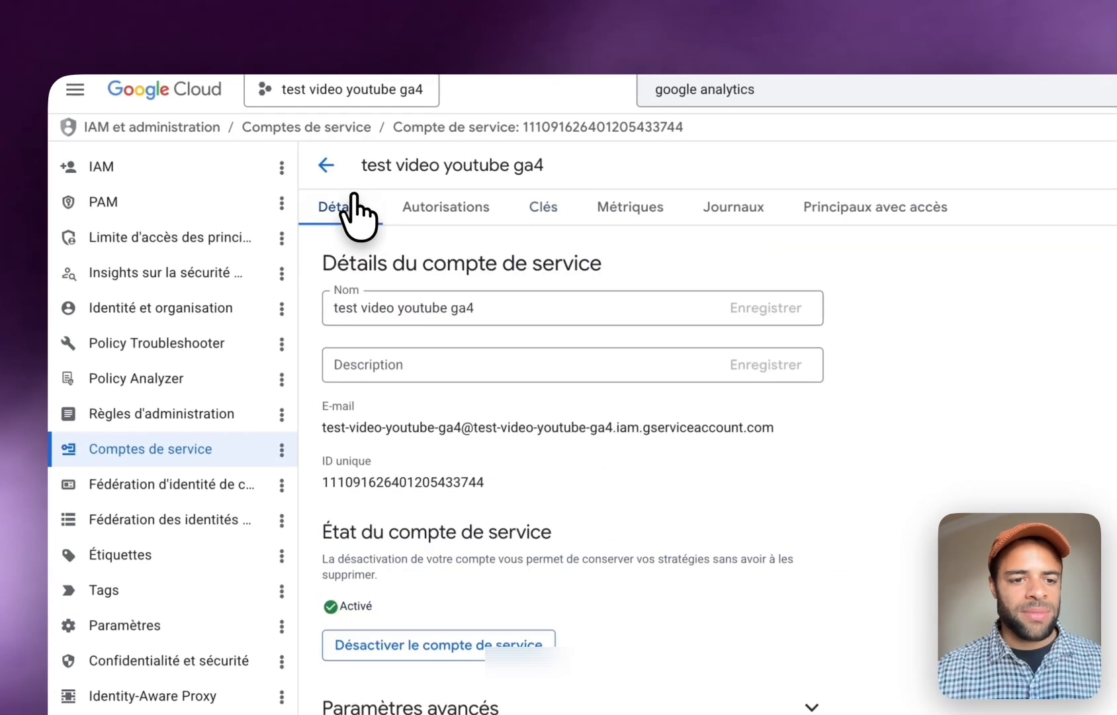
{"action": "triple_click", "coordinate": [411, 426]}
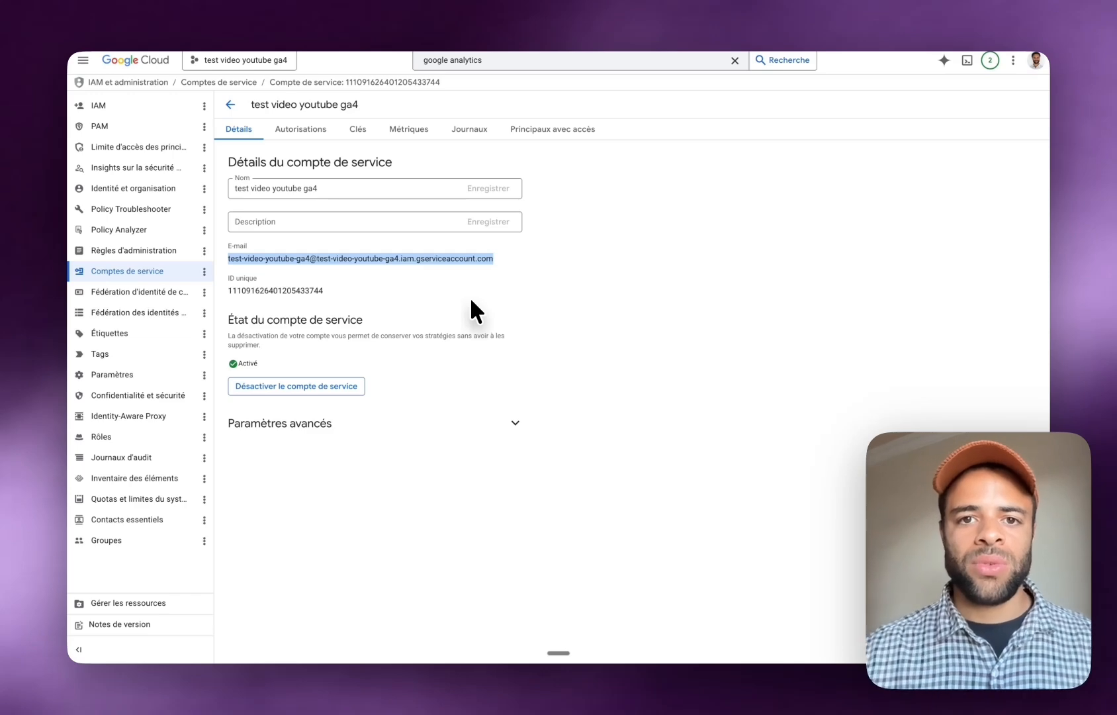
Switch to Google Analytics and open the form for adding users in the Super-SCPI account's access management
{"action": "left_click", "coordinate": [67, 242]}
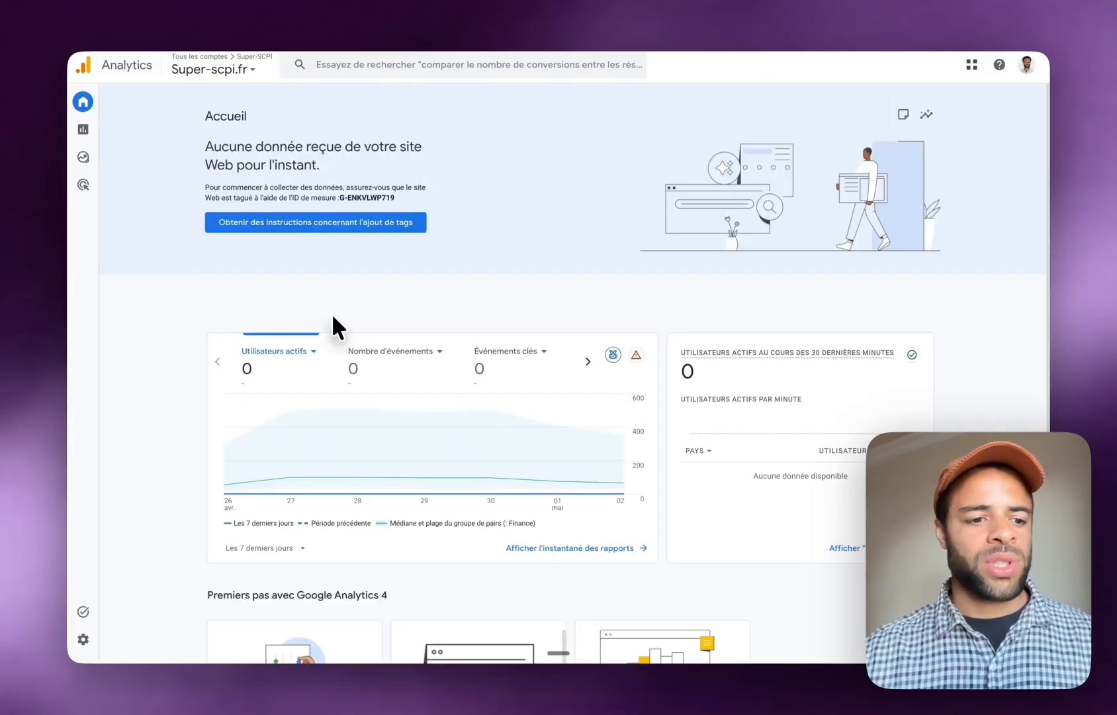
{"action": "left_click", "coordinate": [84, 640]}
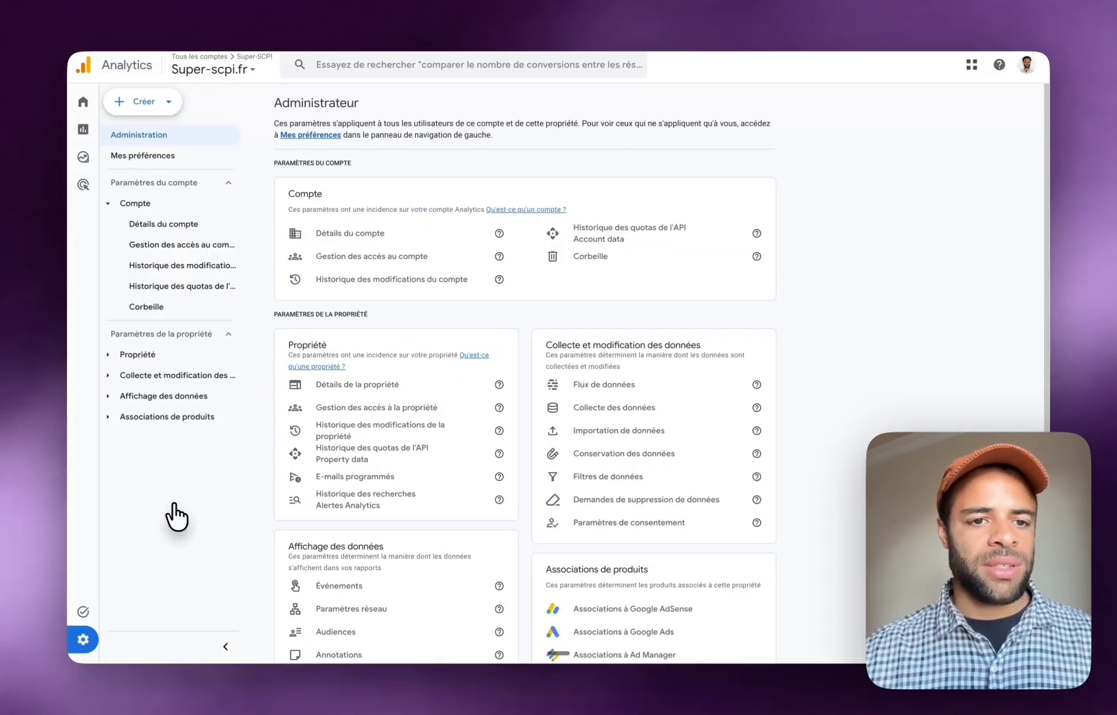
{"action": "left_click", "coordinate": [333, 256]}
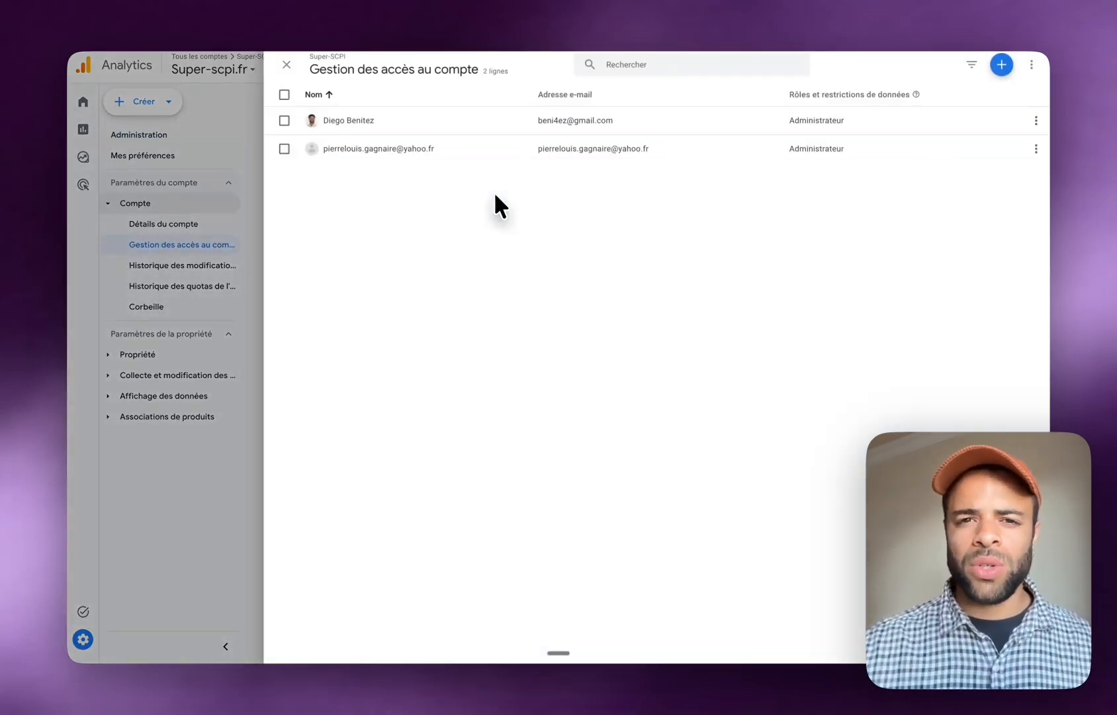
{"action": "left_click", "coordinate": [998, 68]}
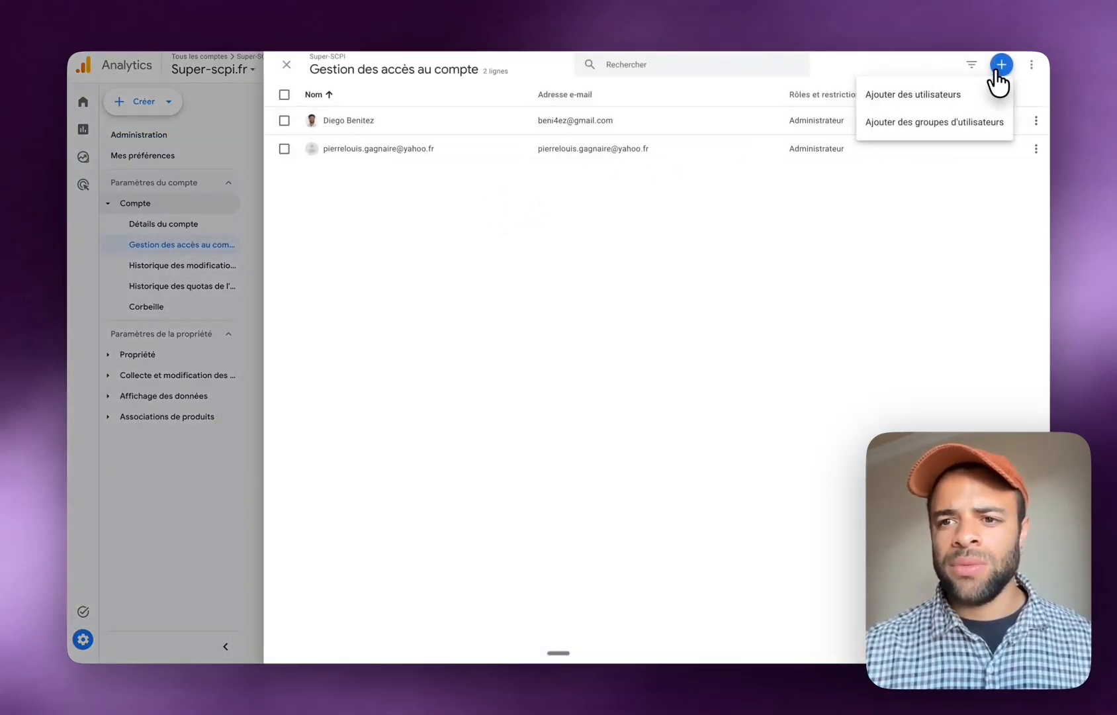
{"action": "left_click", "coordinate": [962, 98]}
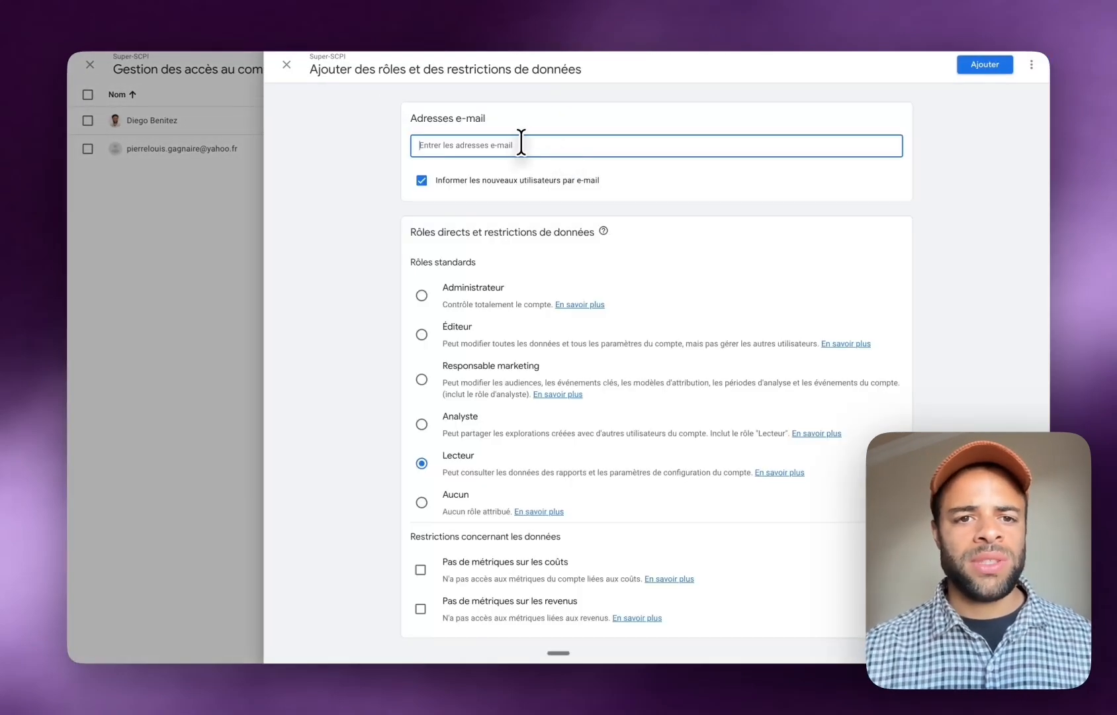
Go to the new user's e-mail address field and pick the Éditeur role among the standard roles
{"action": "left_click", "coordinate": [516, 142]}
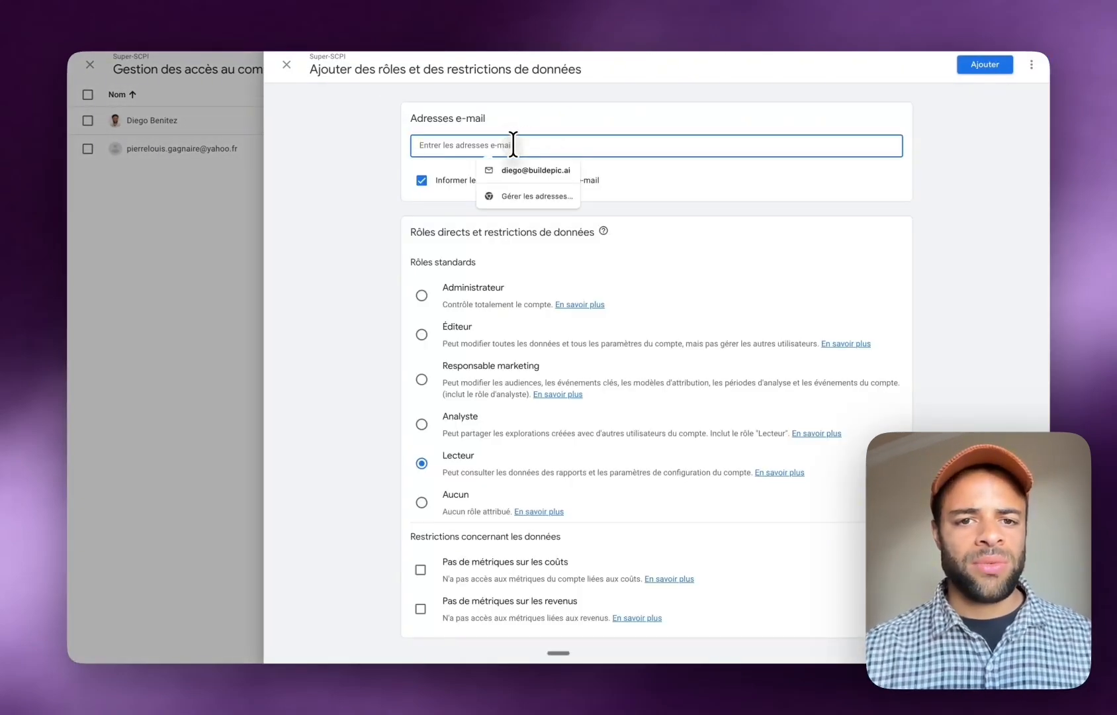
{"action": "left_click", "coordinate": [479, 127]}
{"action": "left_click", "coordinate": [496, 139]}
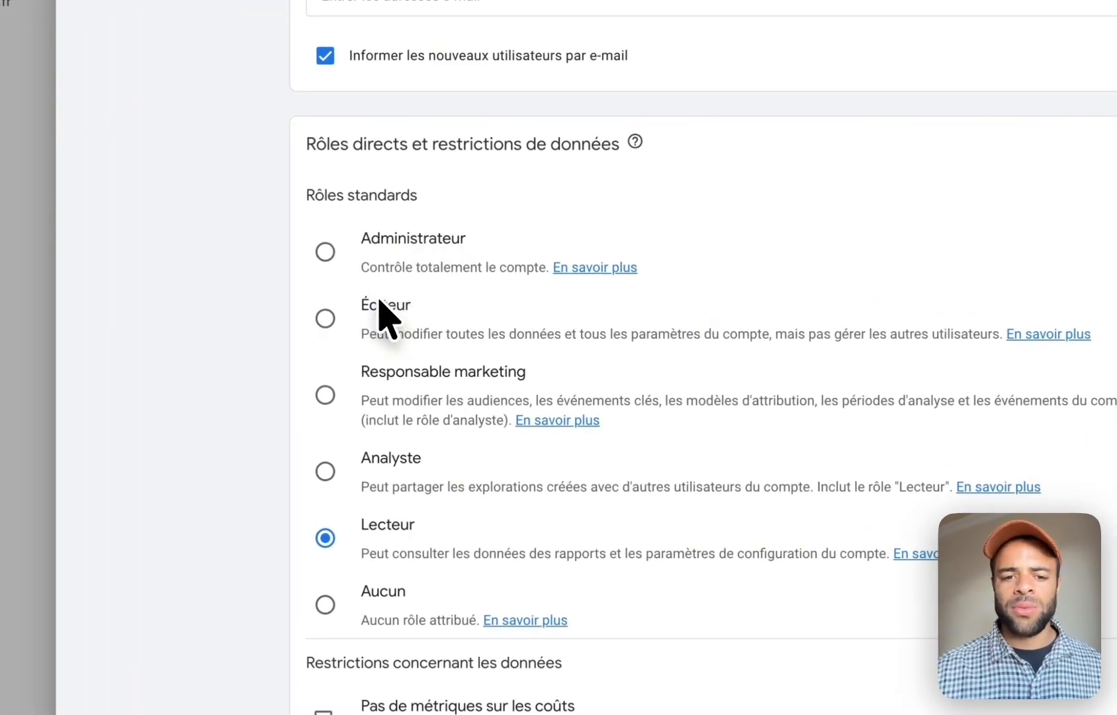
{"action": "double_click", "coordinate": [386, 306]}
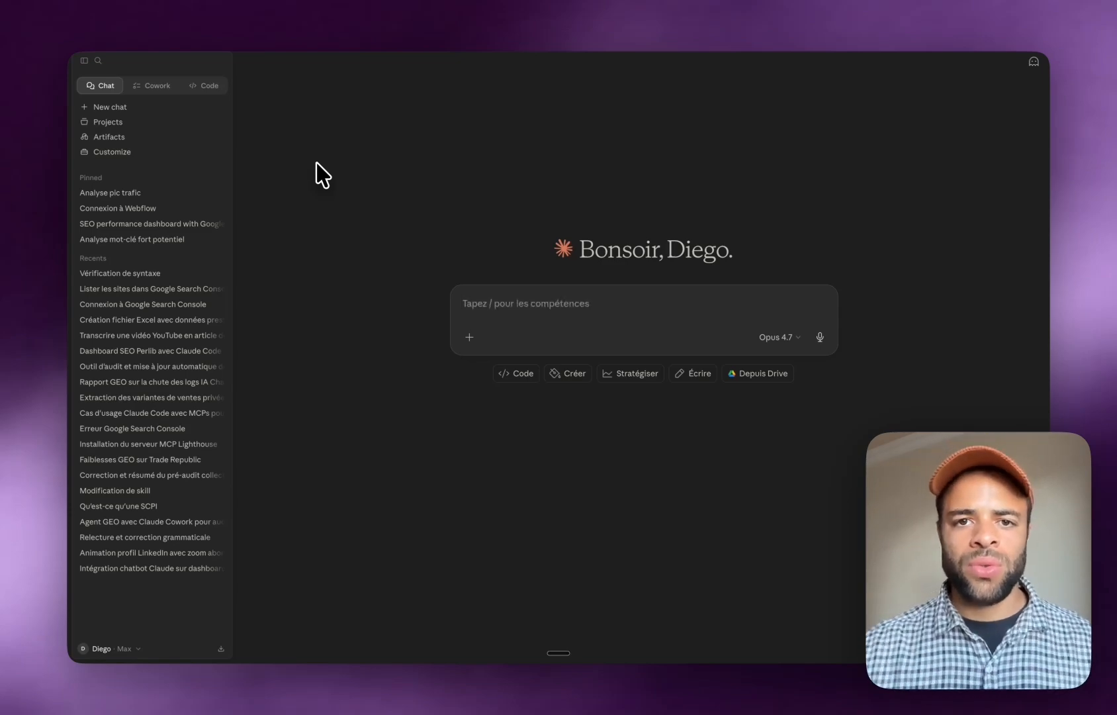
Switch to Claude and open the local MCP servers' configuration location from the developer settings
{"action": "left_click", "coordinate": [128, 649]}
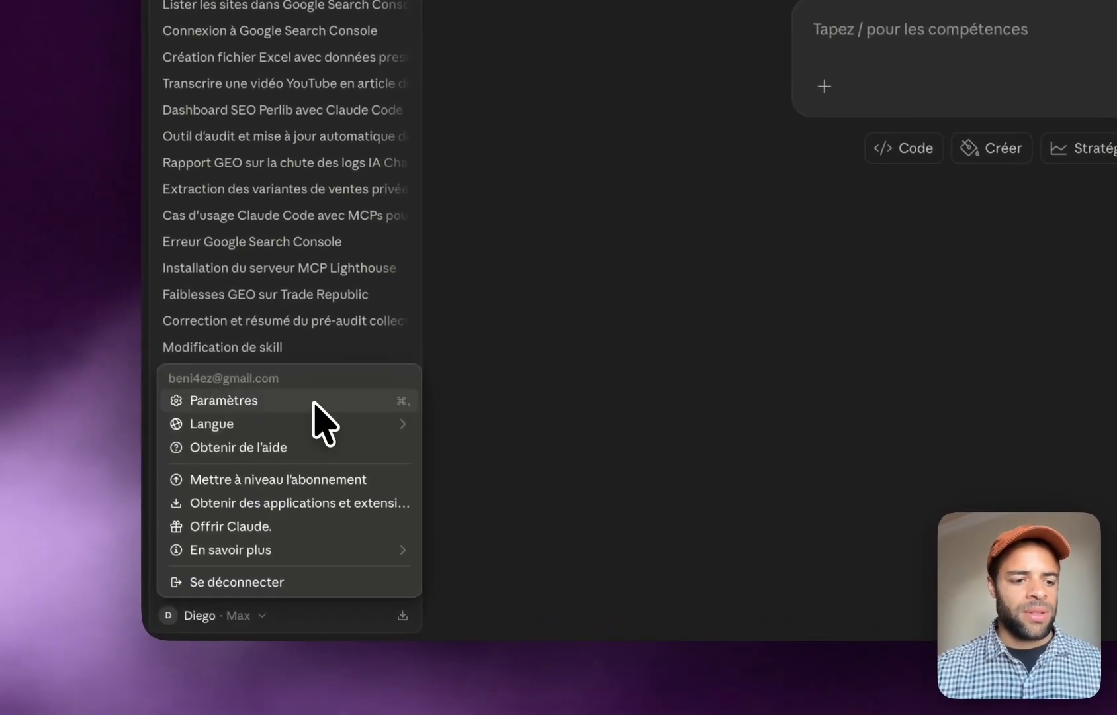
{"action": "left_click", "coordinate": [309, 401]}
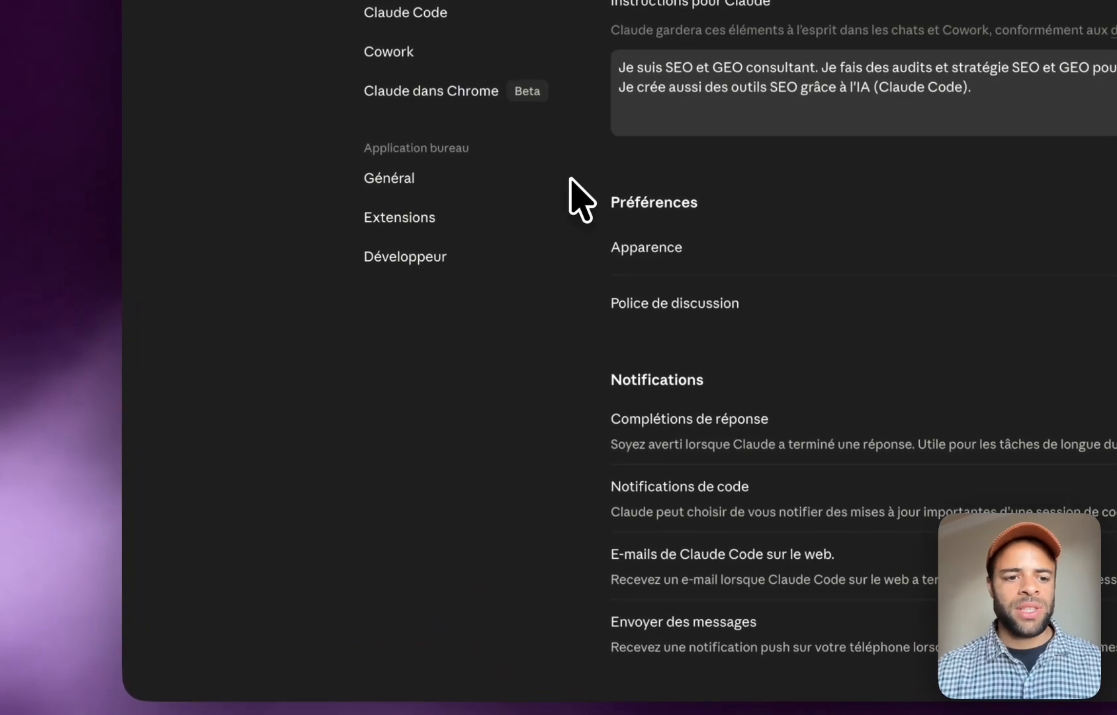
{"action": "left_click", "coordinate": [463, 257]}
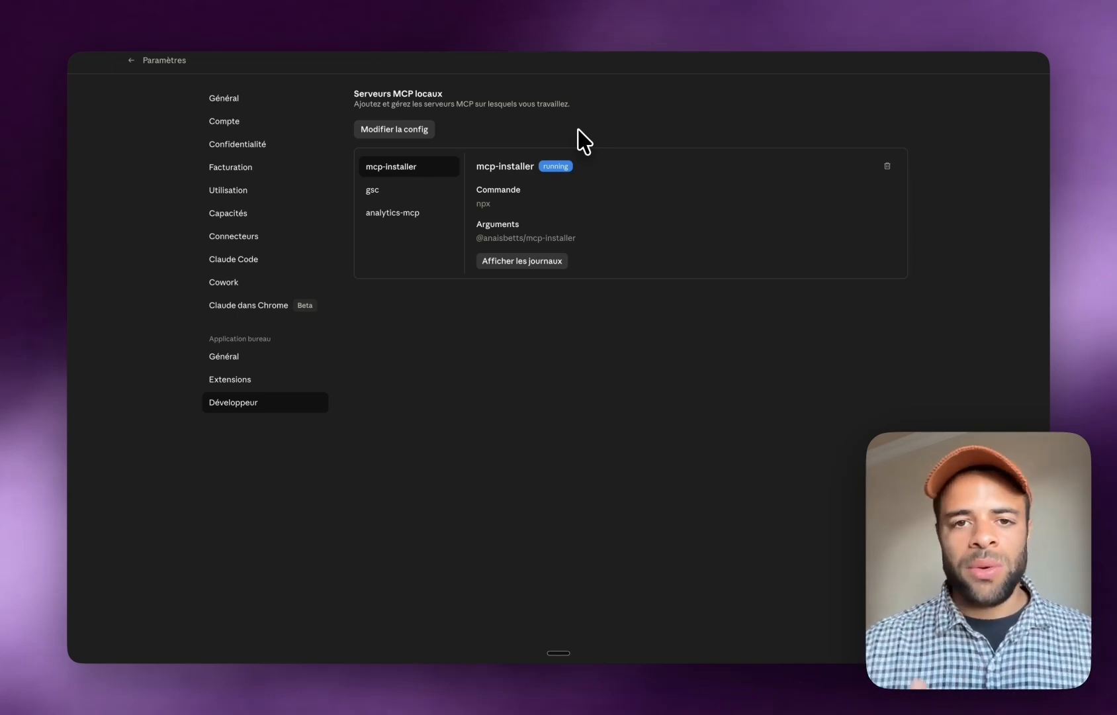
{"action": "left_click", "coordinate": [413, 129]}
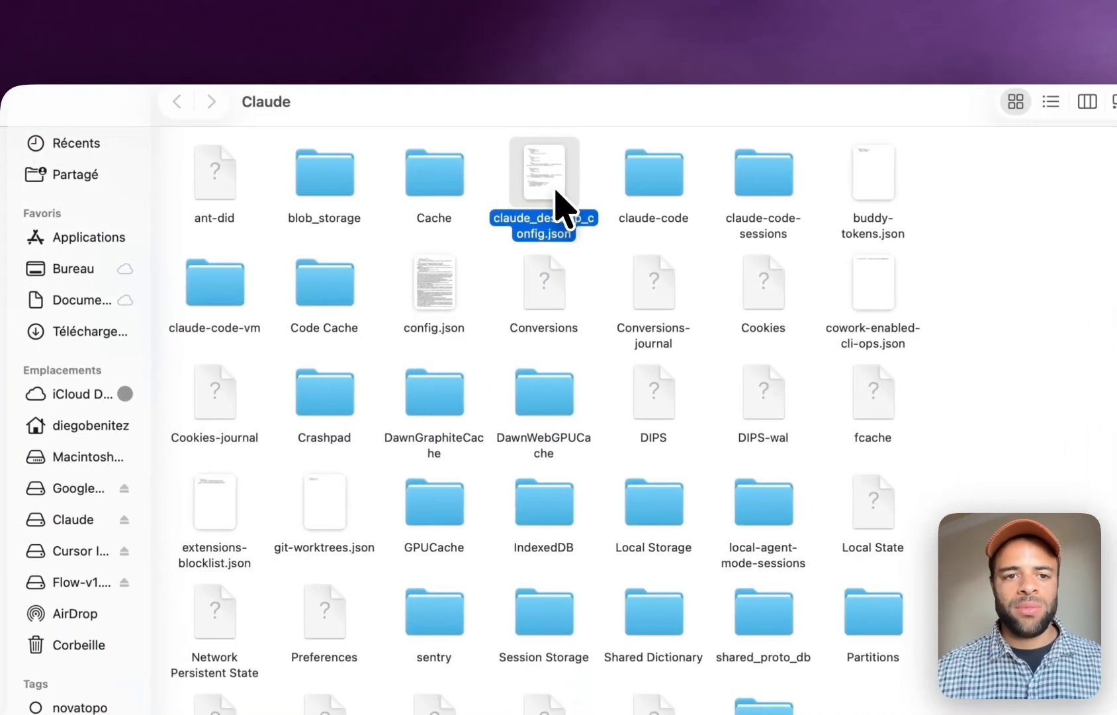
Open claude_desktop_config.json with TextEdit
{"action": "right_click", "coordinate": [497, 177]}
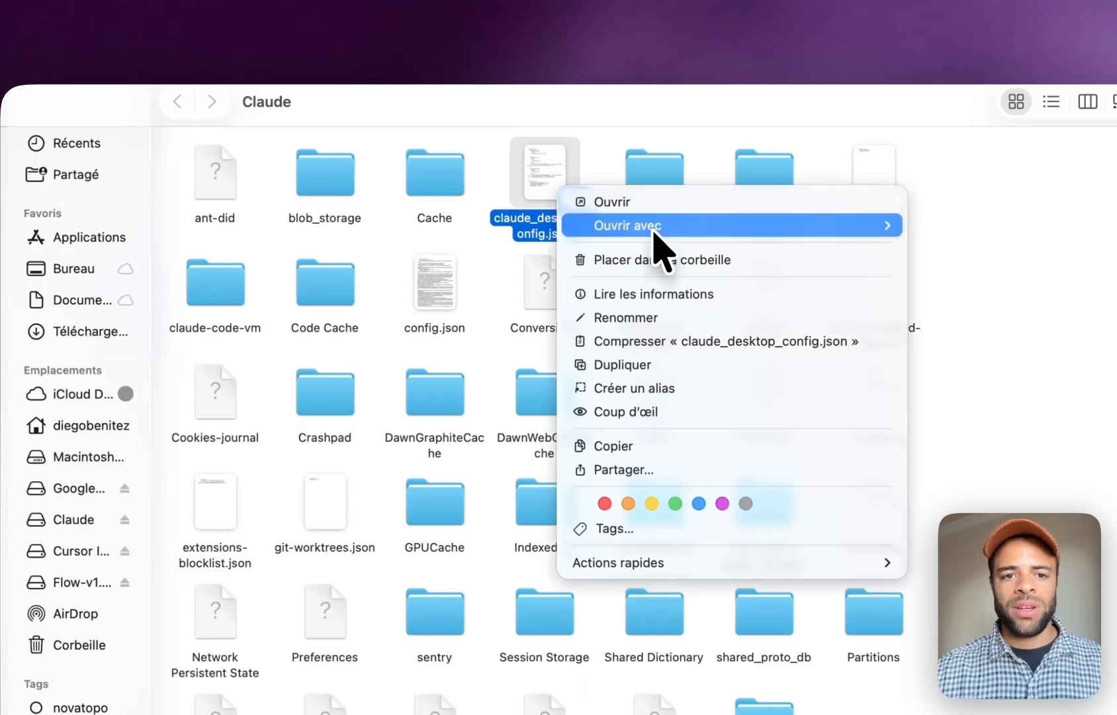
{"action": "mouse_move", "coordinate": [880, 229]}
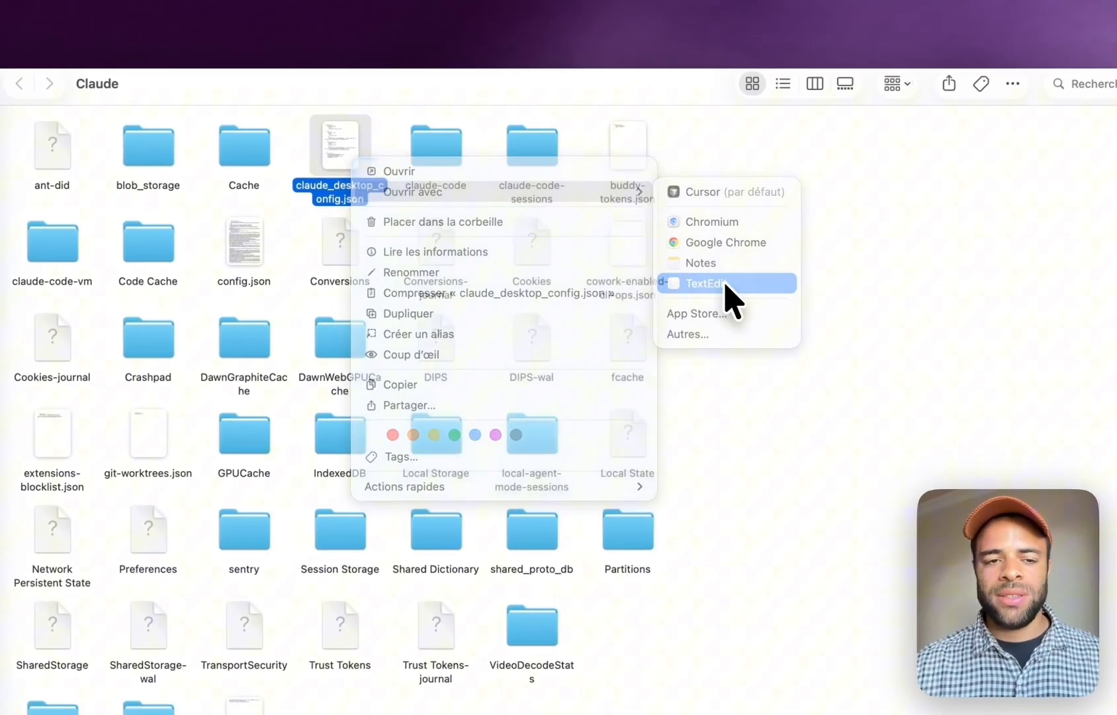
{"action": "left_click", "coordinate": [727, 284]}
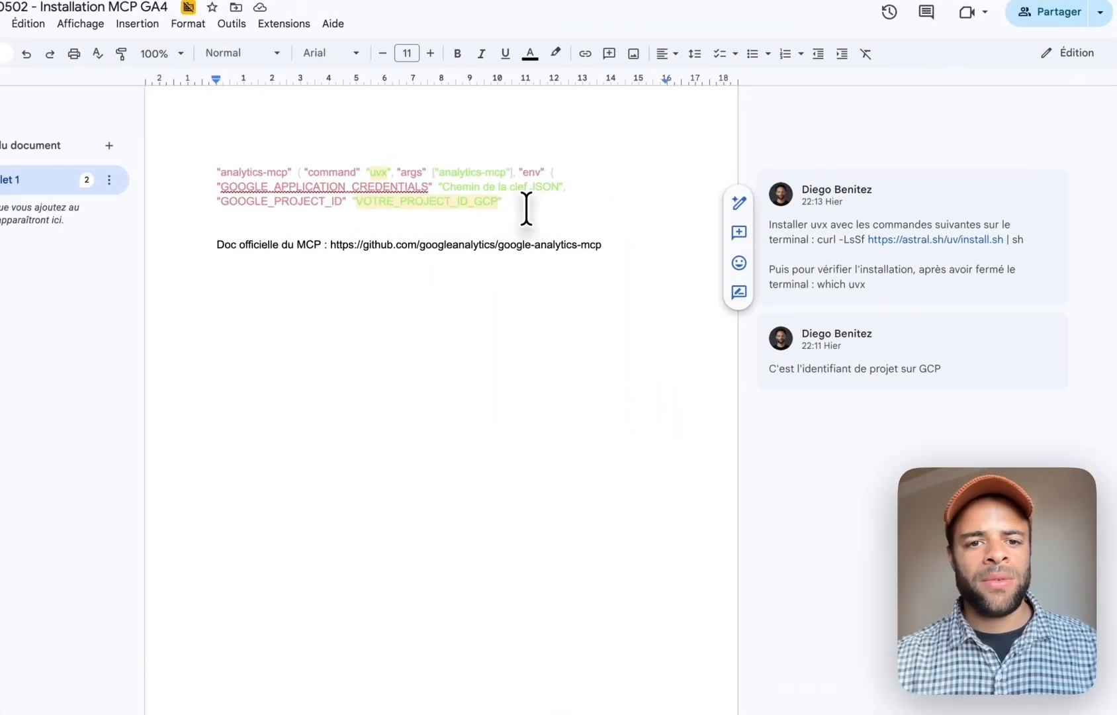
Copy the analytics-mcp configuration block from the Google Docs document and paste it below the existing content of the config file
{"action": "left_click_drag", "start_coordinate": [545, 216], "coordinate": [157, 155]}
{"action": "key", "text": "super+c"}
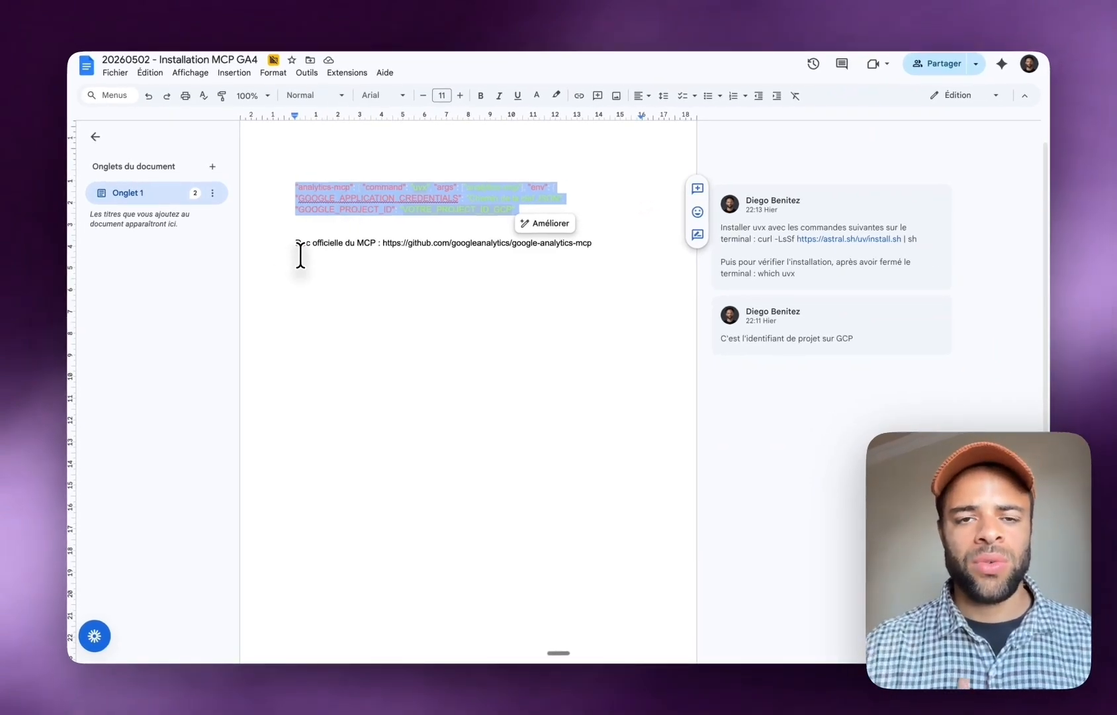
{"action": "key", "text": "ctrl+Left"}
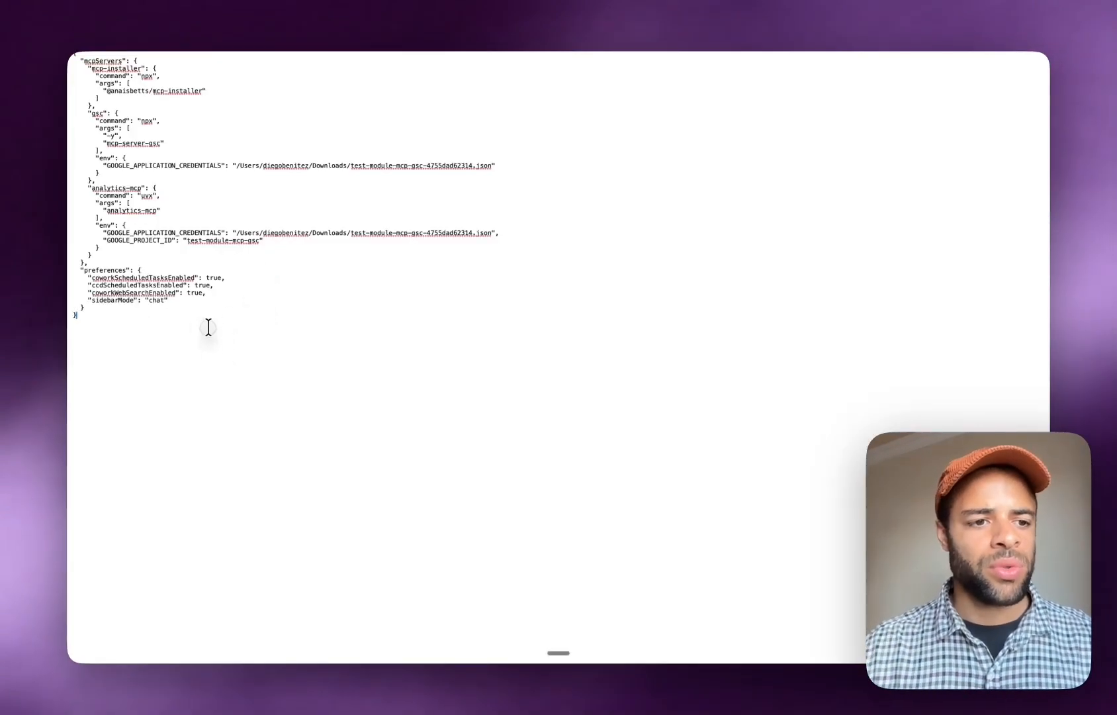
{"action": "key", "text": "super+v"}
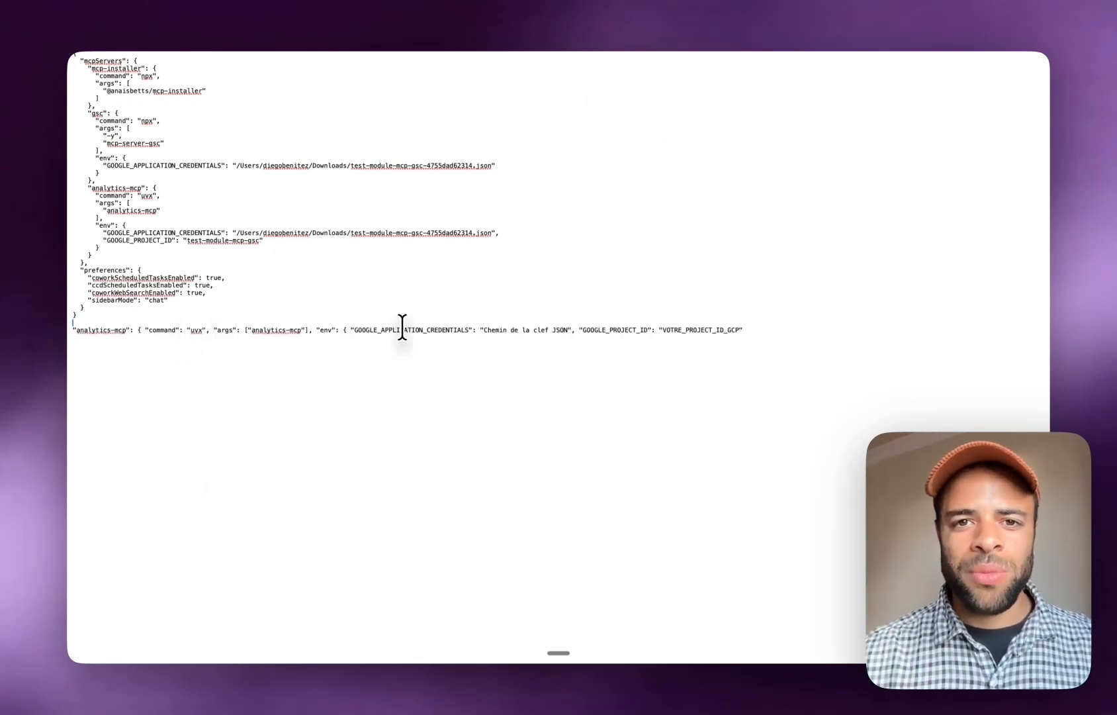
{"action": "key", "text": "ctrl+Right"}
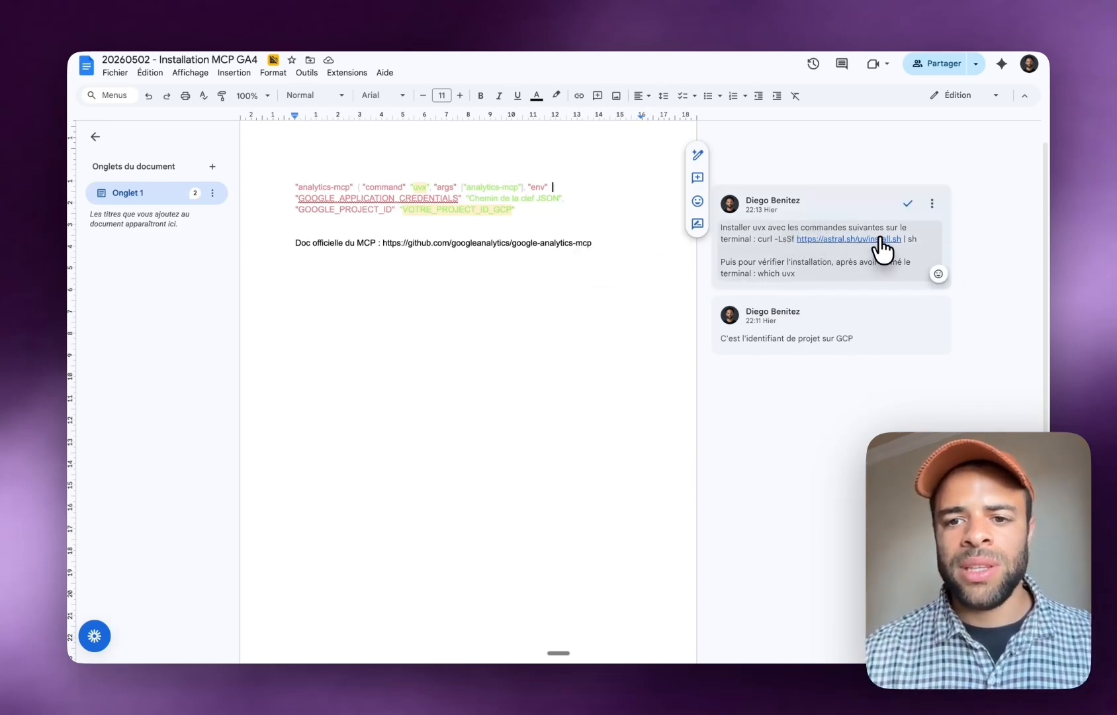
{"action": "mouse_move", "coordinate": [796, 237]}
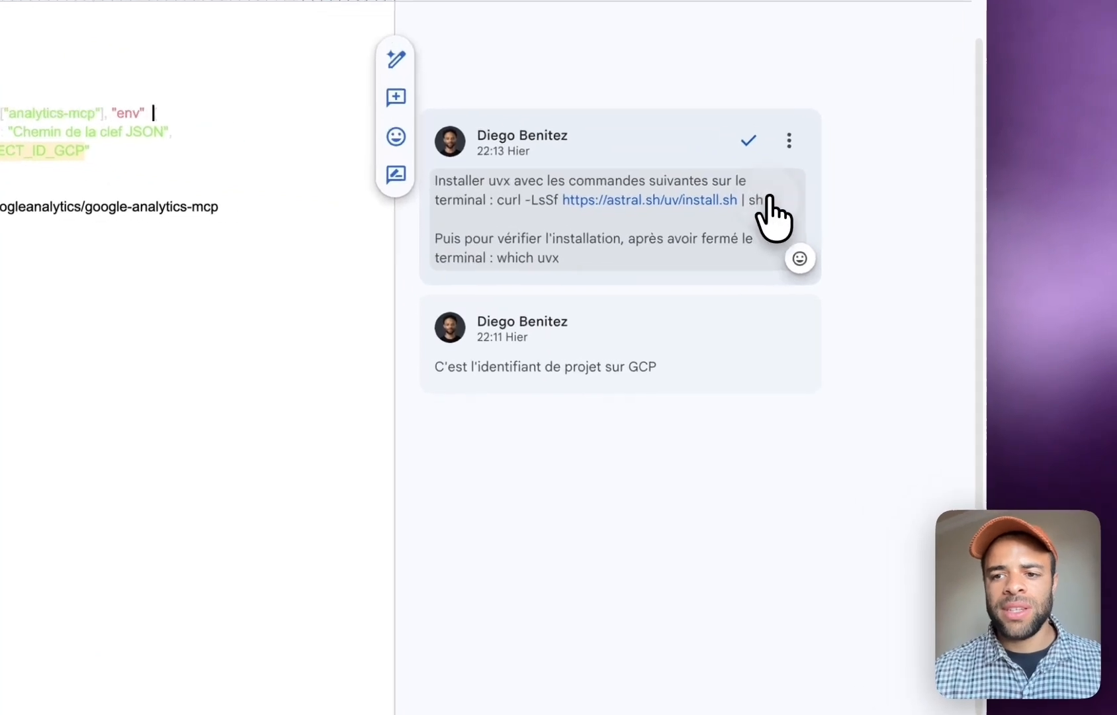
{"action": "left_click", "coordinate": [857, 243]}
{"action": "left_click_drag", "start_coordinate": [490, 199], "coordinate": [764, 204]}
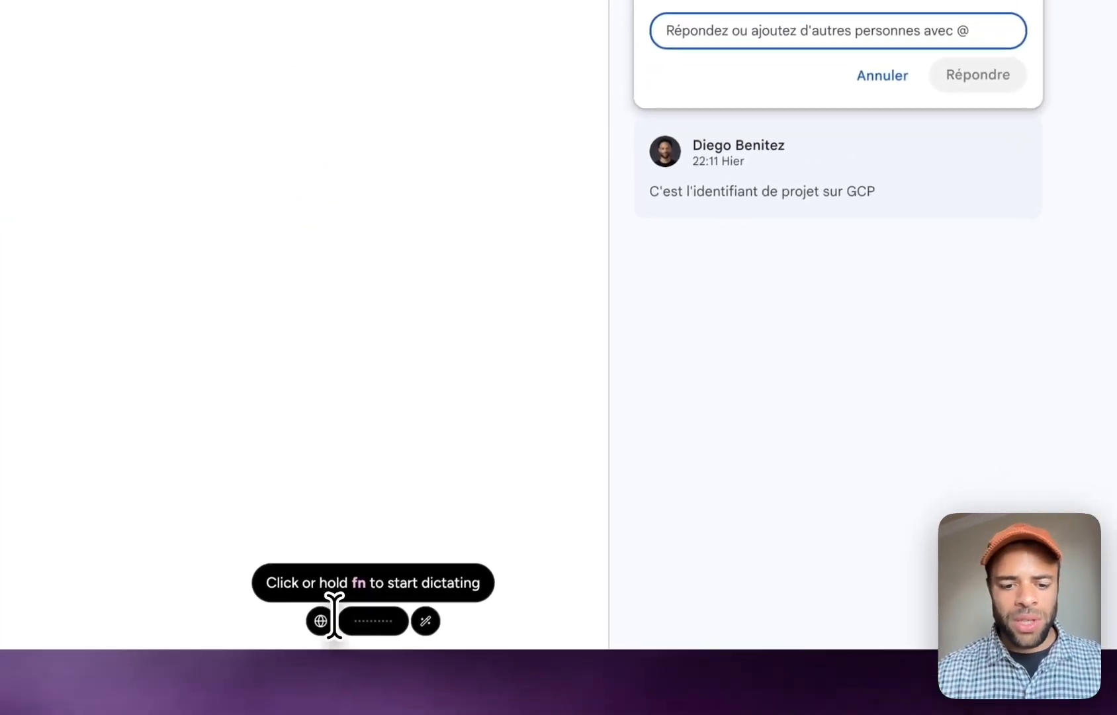
{"action": "left_click", "coordinate": [299, 582]}
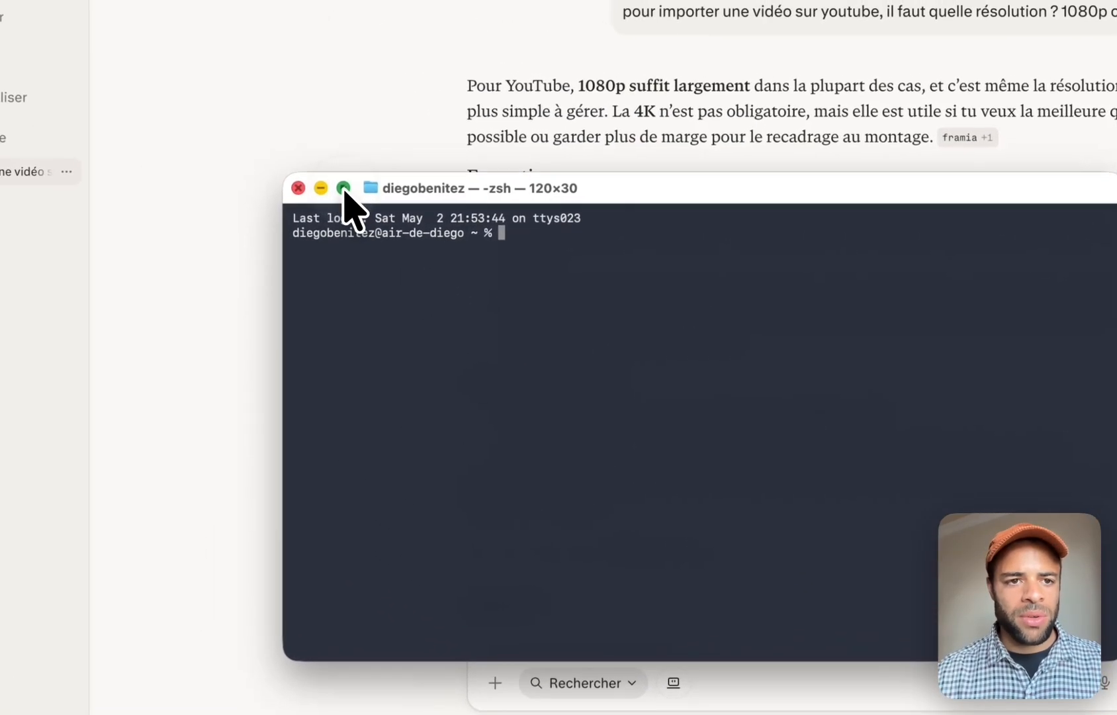
{"action": "left_click", "coordinate": [343, 188]}
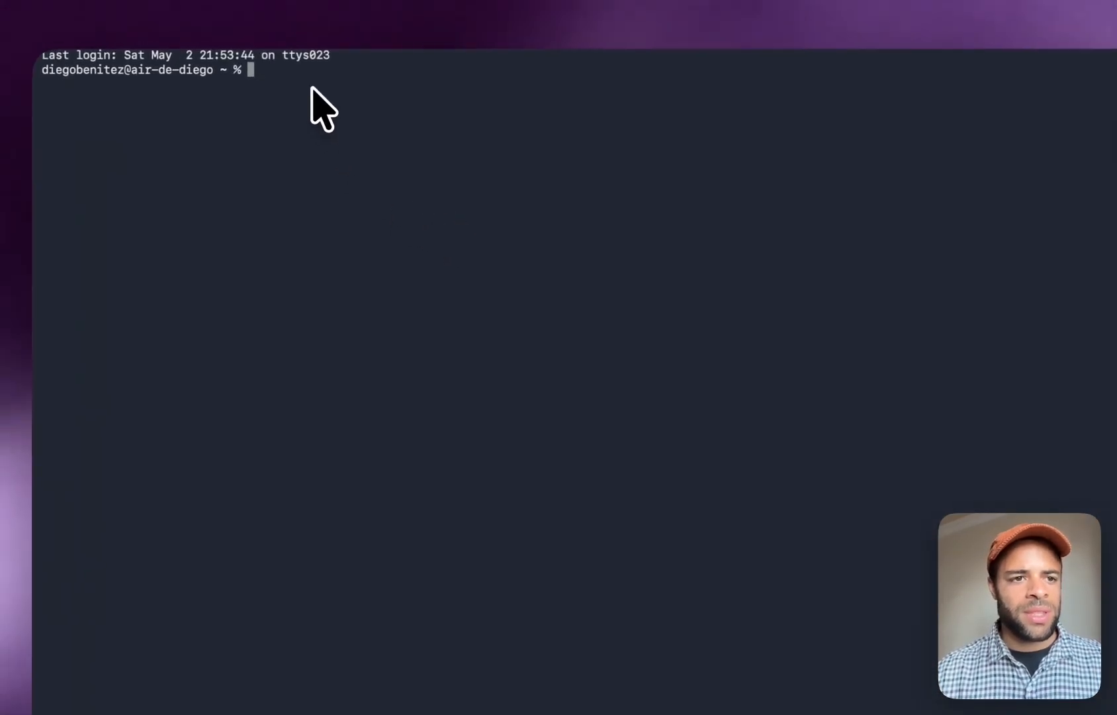
{"action": "key", "text": "super+v"}
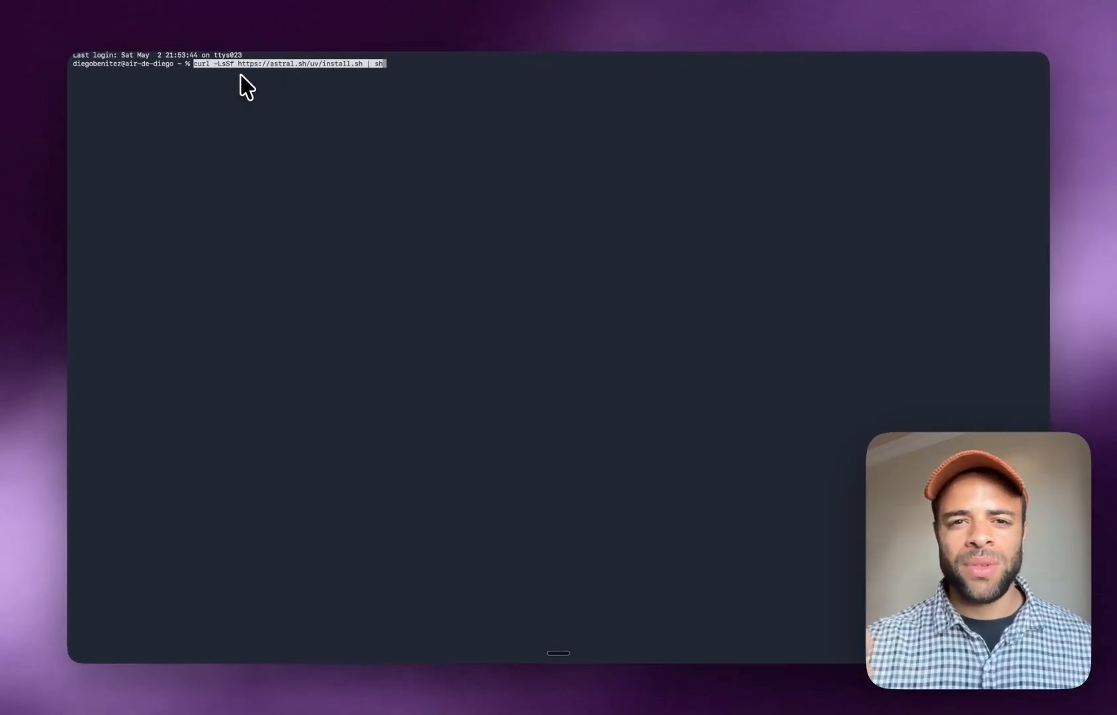
{"action": "key", "text": "Return"}
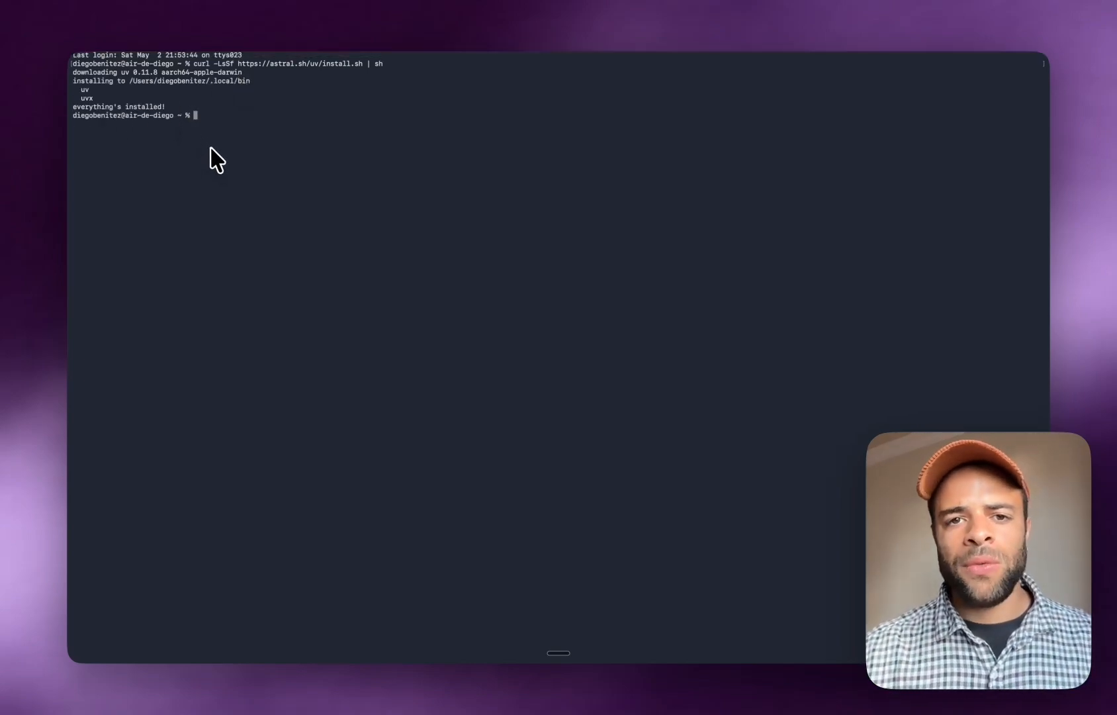
Copy the verification command "which uvx" from the comment in the Google Docs document
{"action": "key", "text": "ctrl+Left"}
{"action": "key", "text": "ctrl+Right"}
{"action": "key", "text": "ctrl+Right"}
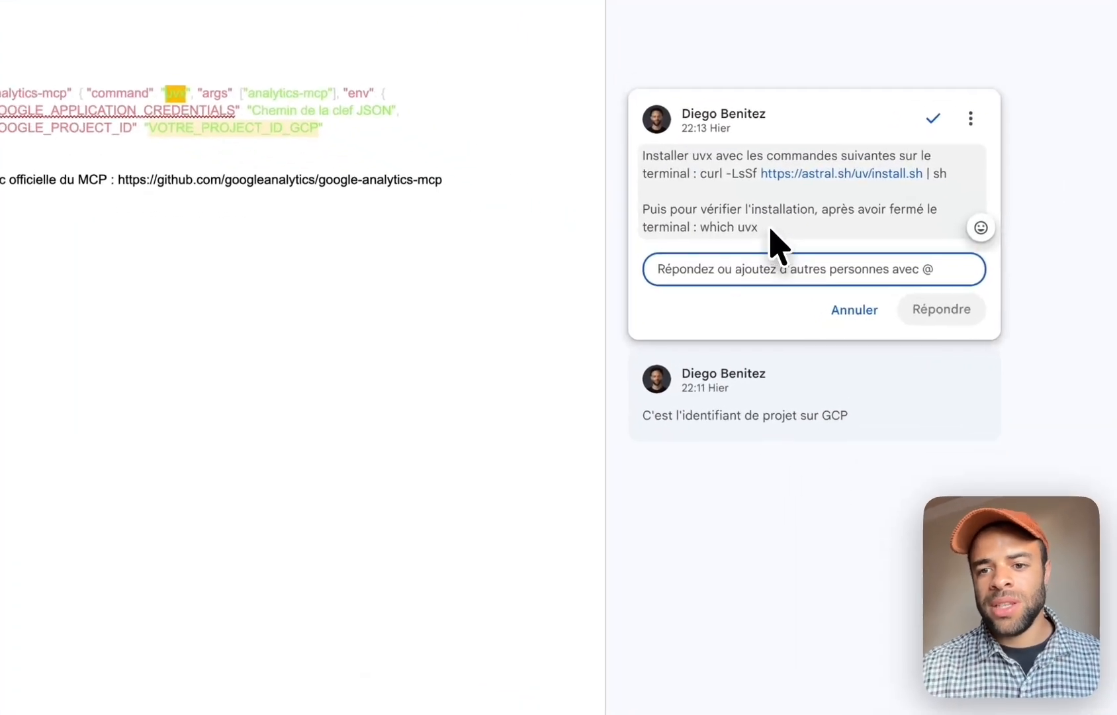
{"action": "left_click_drag", "start_coordinate": [796, 273], "coordinate": [758, 274]}
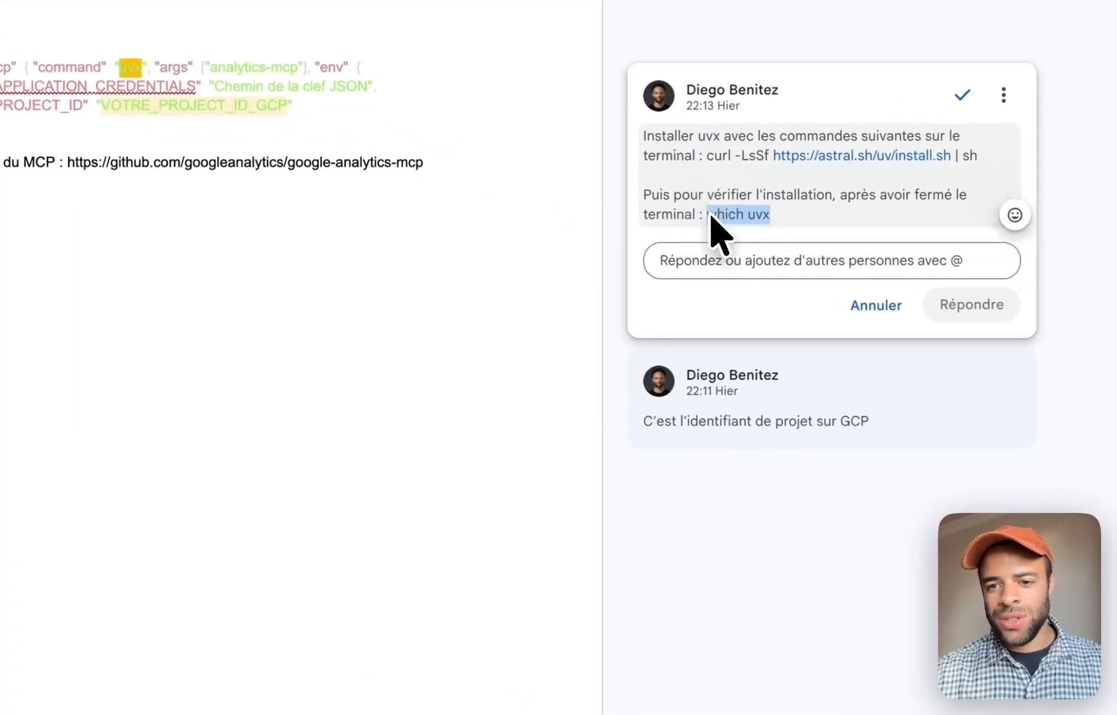
Return to Terminal and close the window used for the uvx installation
{"action": "key", "text": "ctrl+Left"}
{"action": "key", "text": "ctrl+Left"}
{"action": "key", "text": "ctrl+Right"}
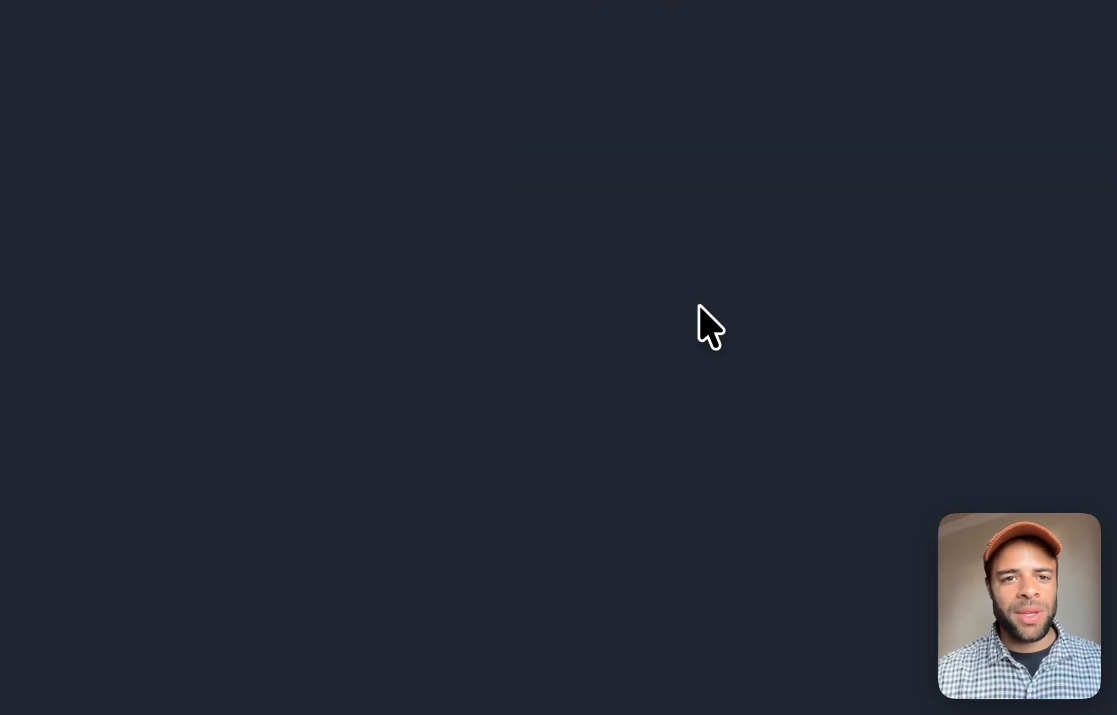
{"action": "left_click", "coordinate": [140, 91]}
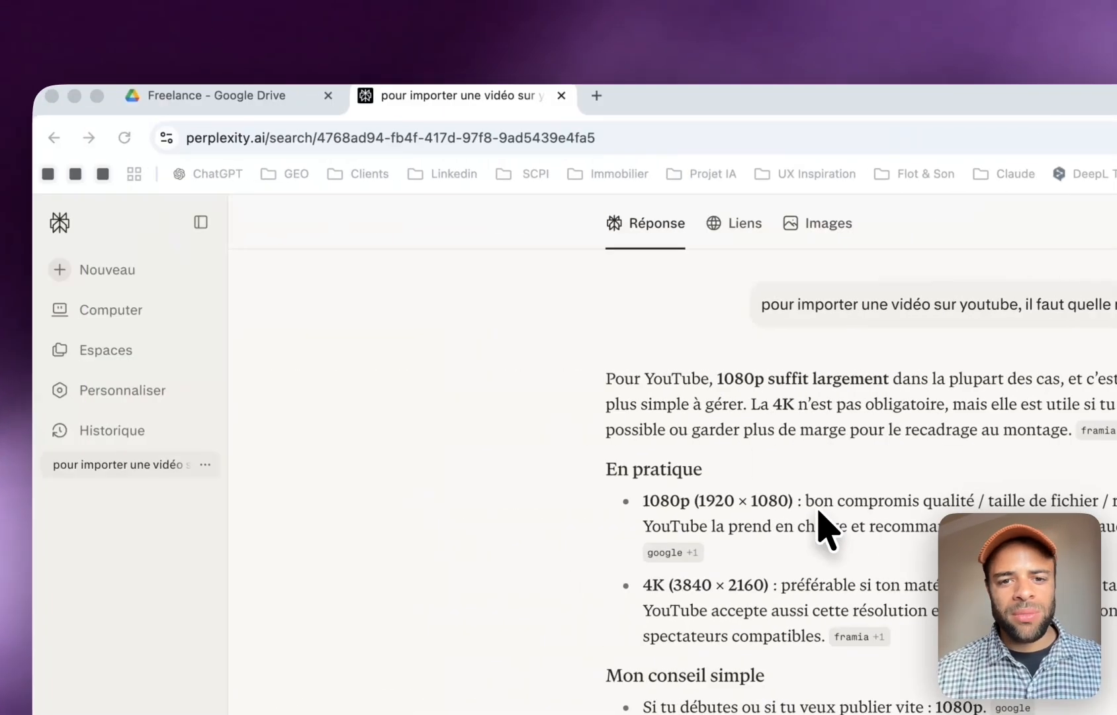
Open a new full-screen Terminal window and run "which uvx" to check the installation
{"action": "key", "text": "ctrl+Right"}
{"action": "mouse_move", "coordinate": [719, 609]}
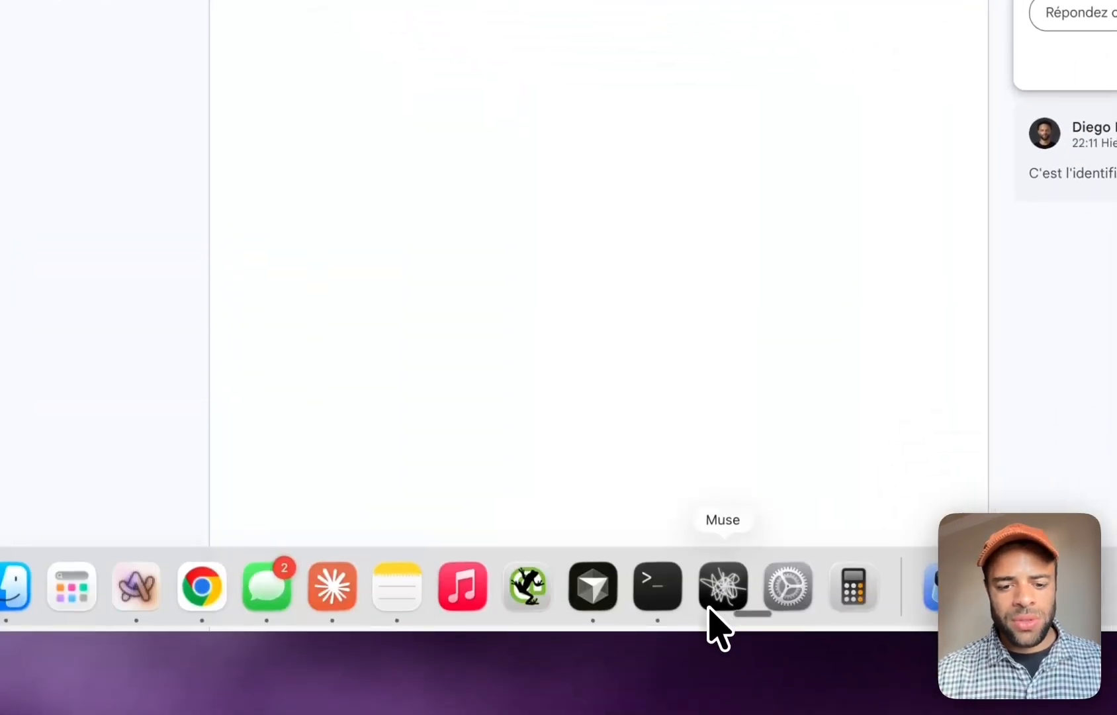
{"action": "left_click", "coordinate": [665, 604]}
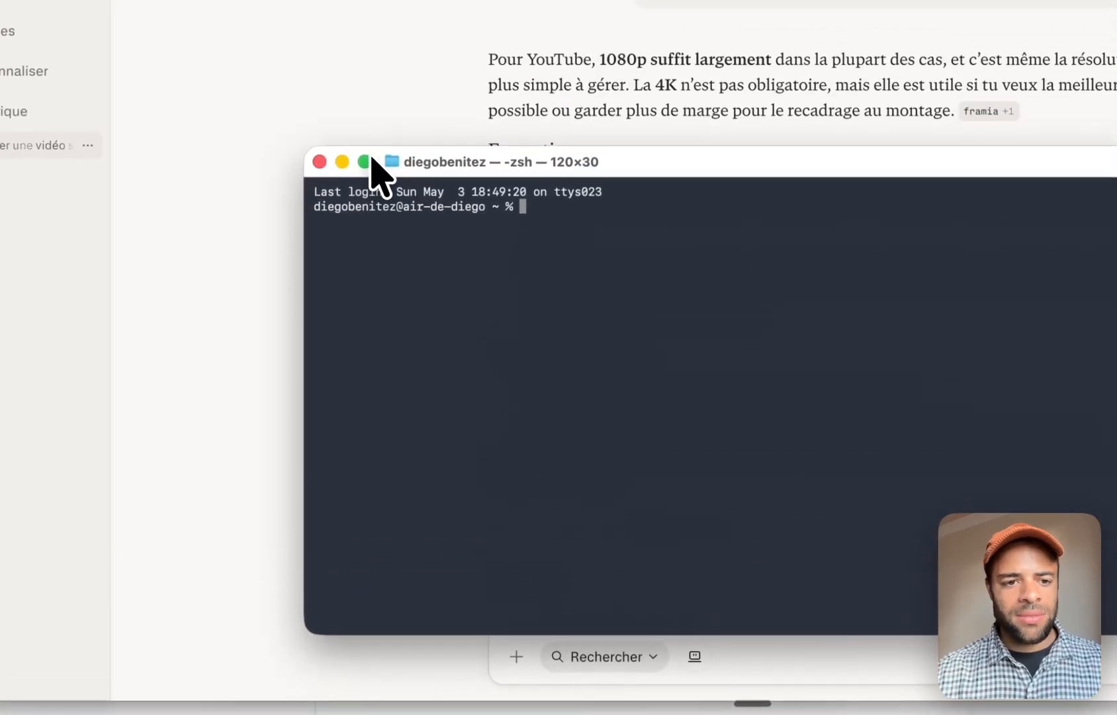
{"action": "left_click_drag", "start_coordinate": [374, 175], "coordinate": [370, 261]}
{"action": "left_click", "coordinate": [363, 264]}
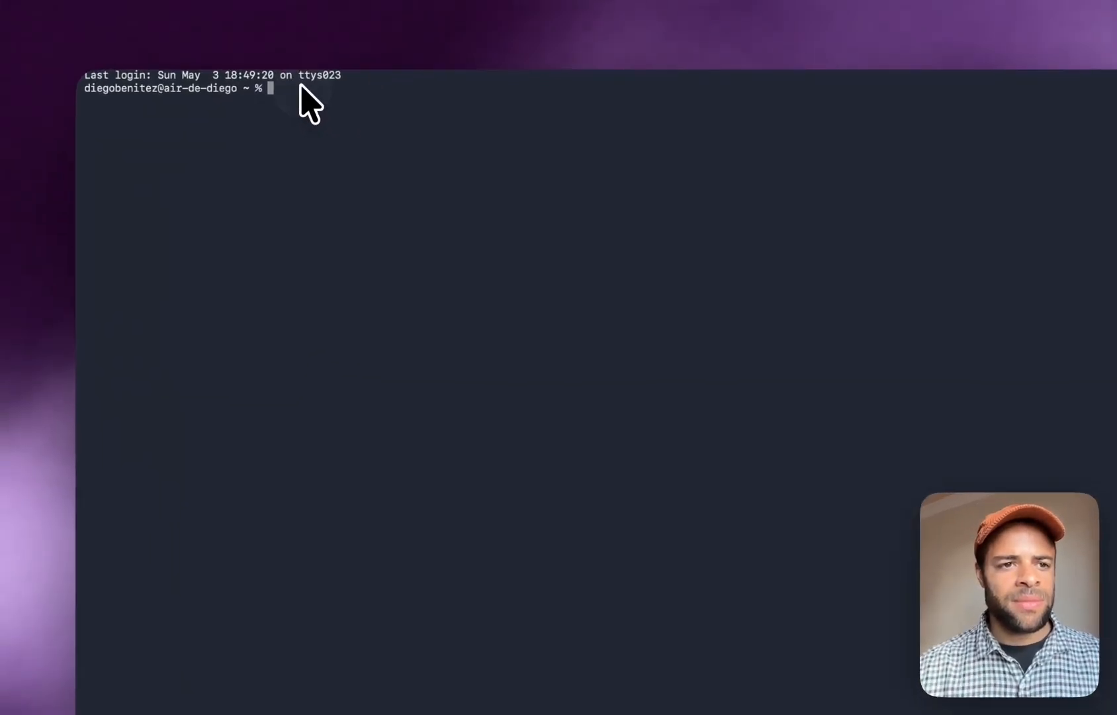
{"action": "key", "text": "super+v"}
{"action": "key", "text": "Return"}
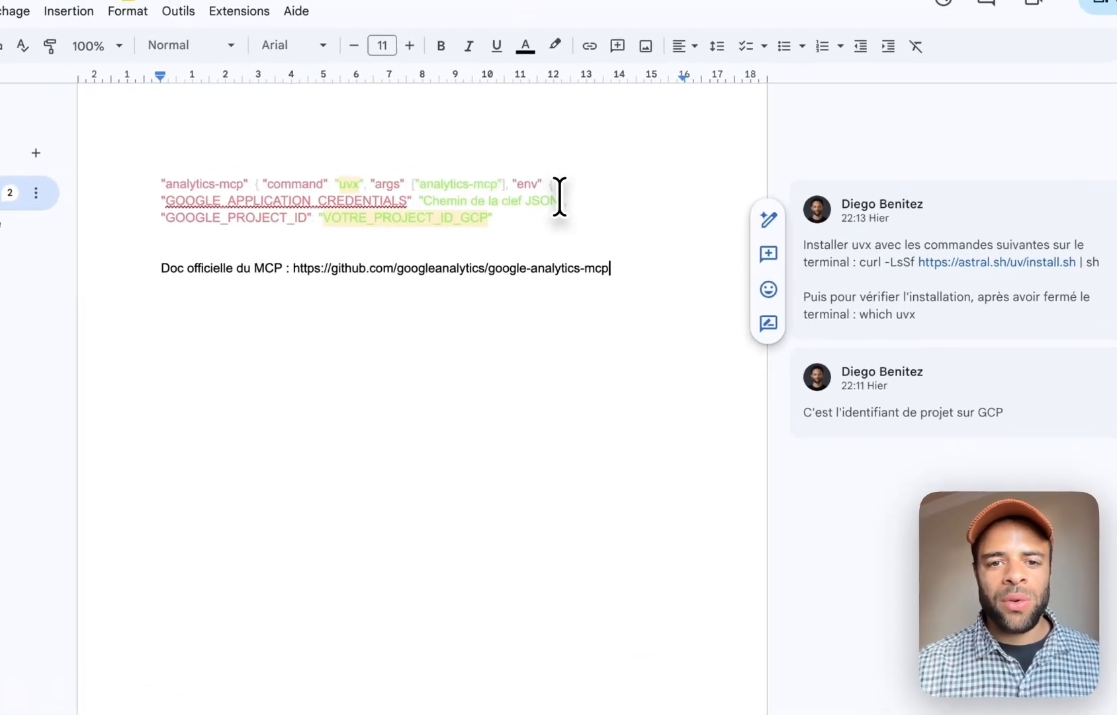
Locate the "Chemin de la clef JSON" placeholder in the document's GOOGLE_APPLICATION_CREDENTIALS entry
{"action": "left_click_drag", "start_coordinate": [559, 197], "coordinate": [470, 196]}
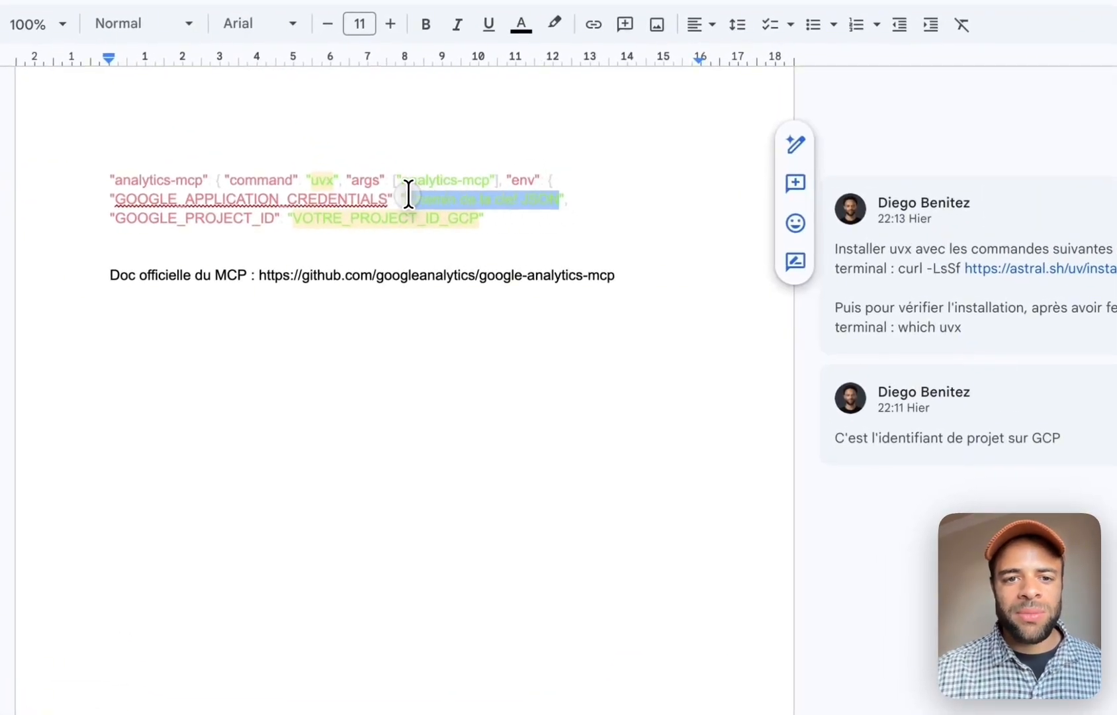
{"action": "left_click", "coordinate": [409, 195]}
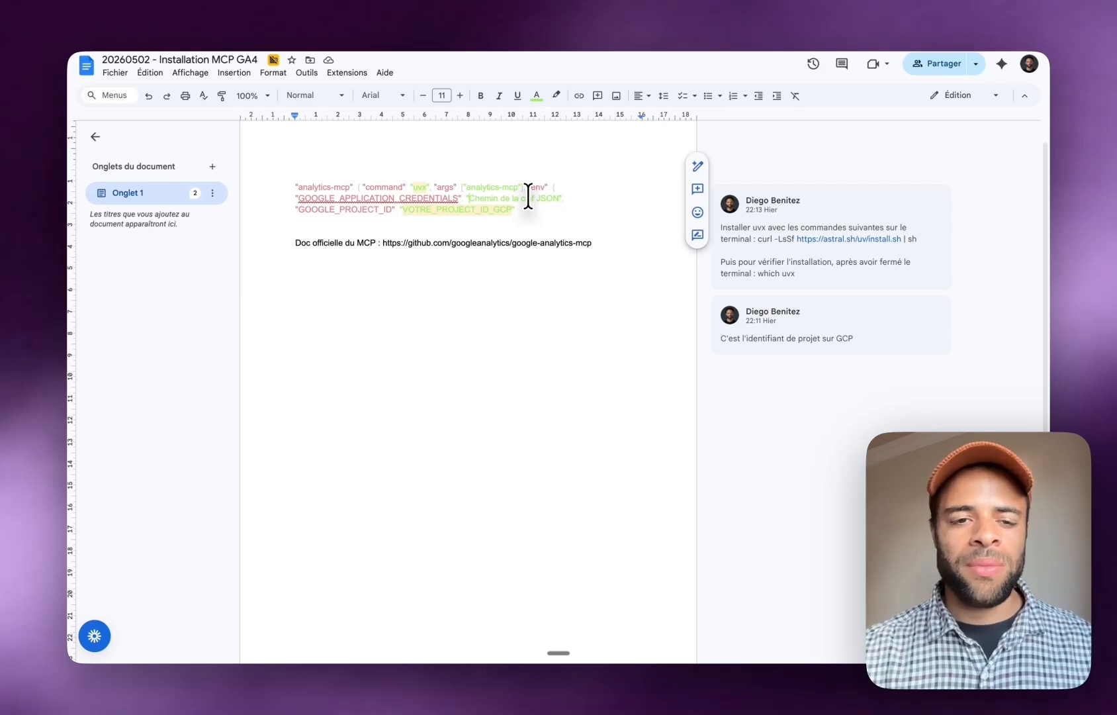
Switch to Finder and copy the full path of test-video-youtube-ga4-d216589c0bde.json in the Téléchargements folder
{"action": "mouse_move", "coordinate": [387, 663]}
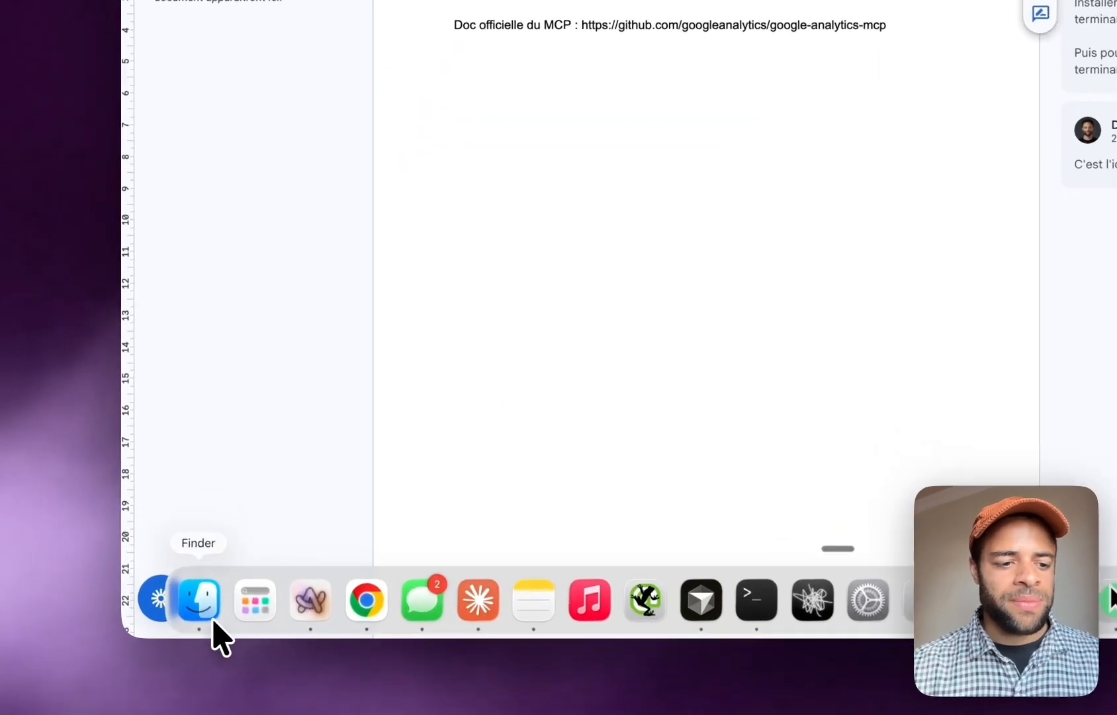
{"action": "left_click", "coordinate": [118, 639]}
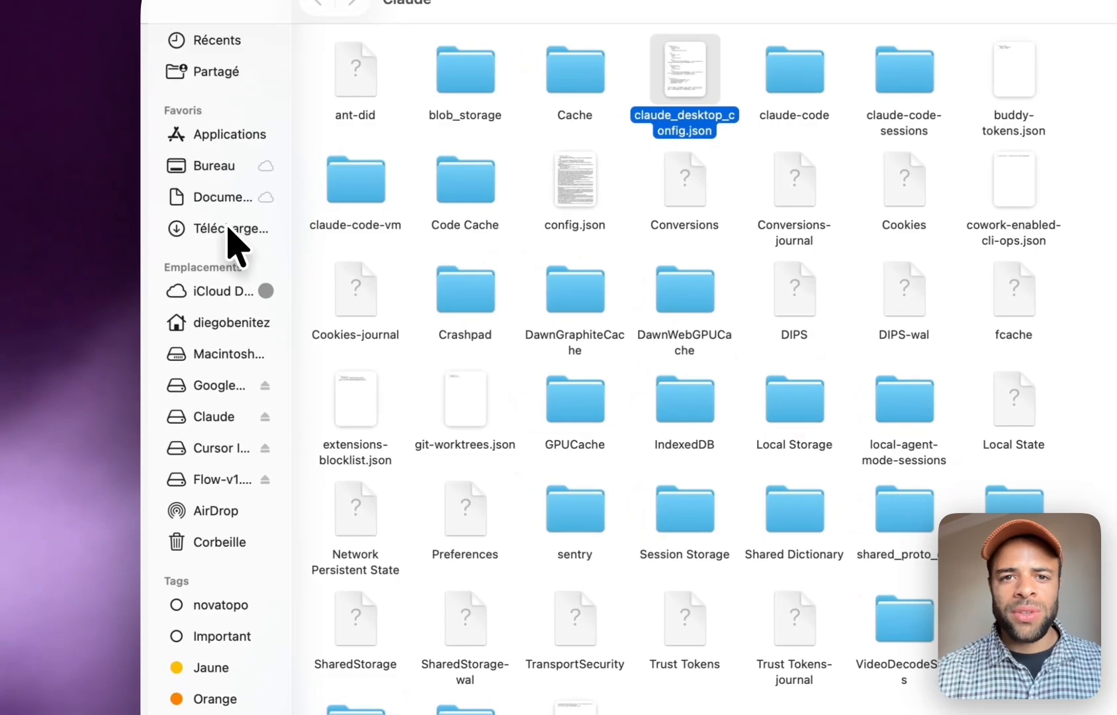
{"action": "left_click", "coordinate": [93, 156]}
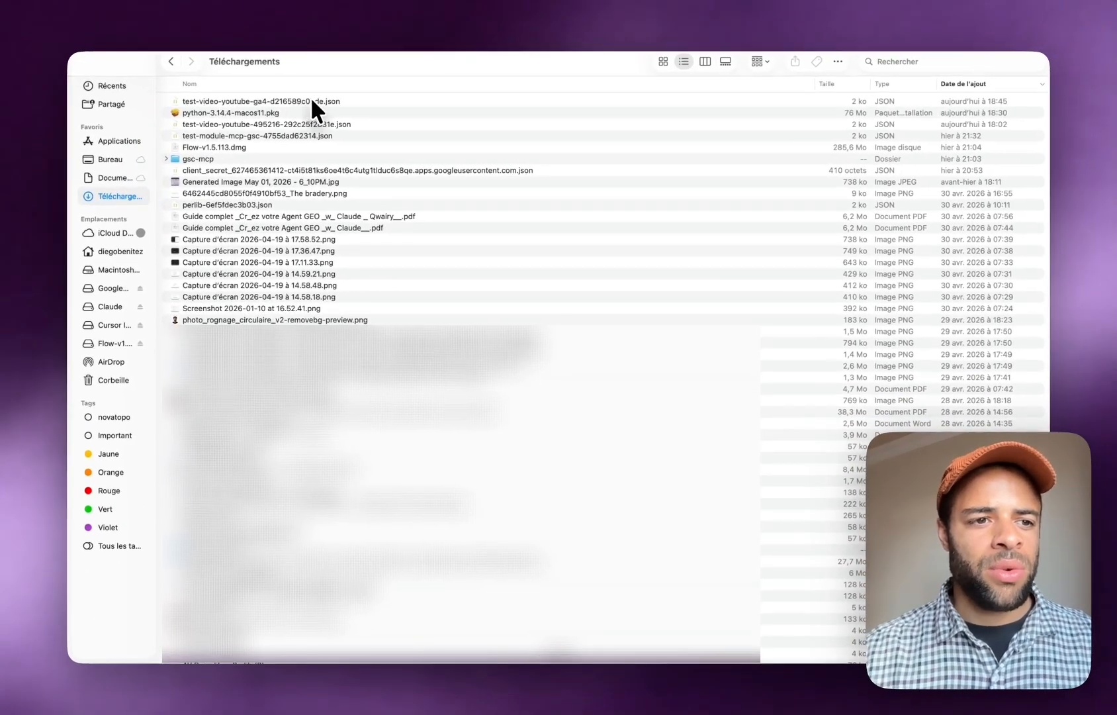
{"action": "right_click", "coordinate": [345, 97]}
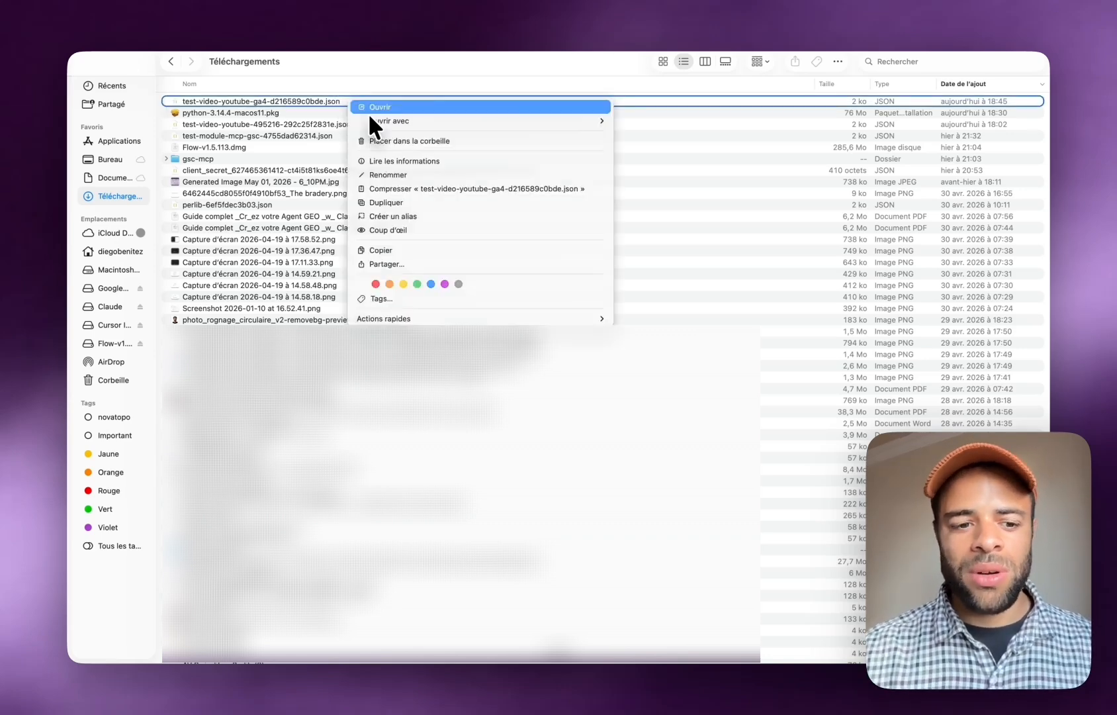
{"action": "key", "text": "alt"}
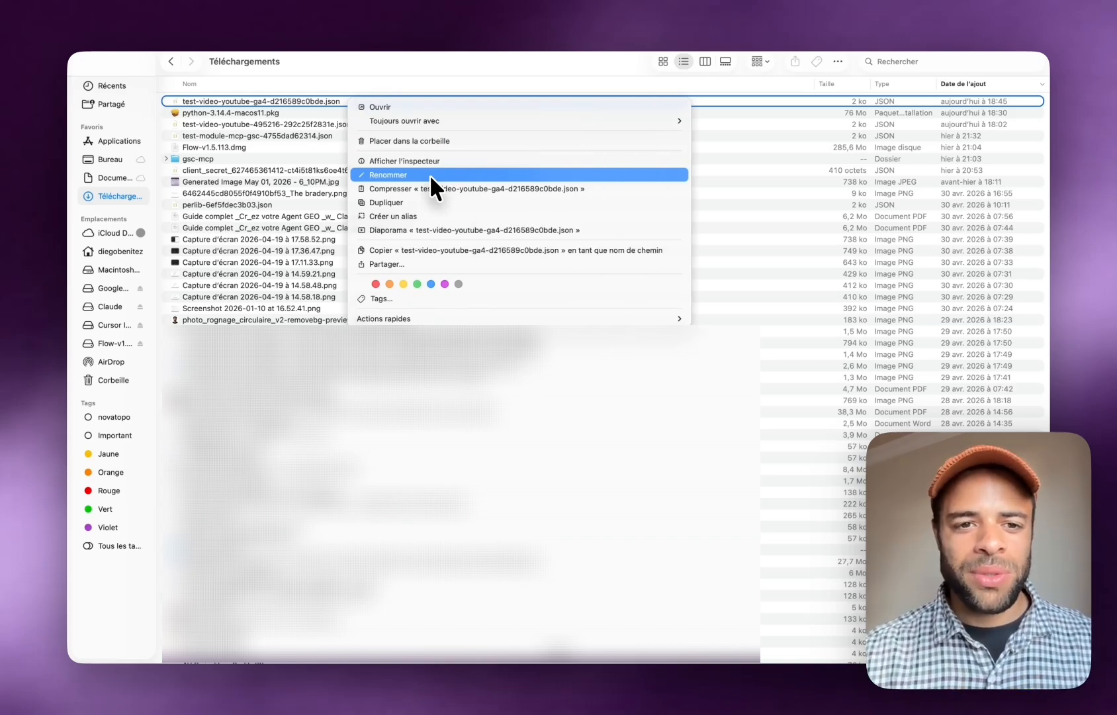
{"action": "left_click", "coordinate": [472, 249]}
Switch to the Claude configuration file and replace the "Chemin de la clef JSON" placeholder with the copied JSON key path
{"action": "key", "text": "super+Tab"}
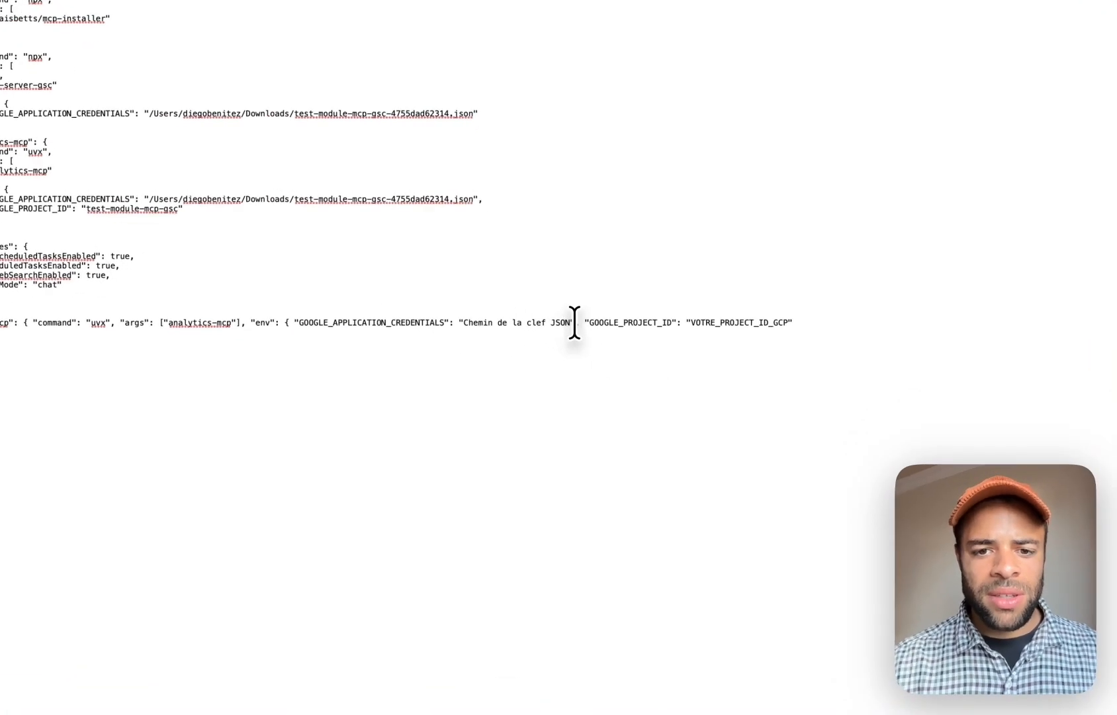
{"action": "mouse_move", "coordinate": [569, 329]}
{"action": "left_mouse_down"}
{"action": "mouse_move", "coordinate": [484, 330]}
{"action": "mouse_move", "coordinate": [489, 317]}
{"action": "mouse_move", "coordinate": [562, 311]}
{"action": "left_mouse_up"}
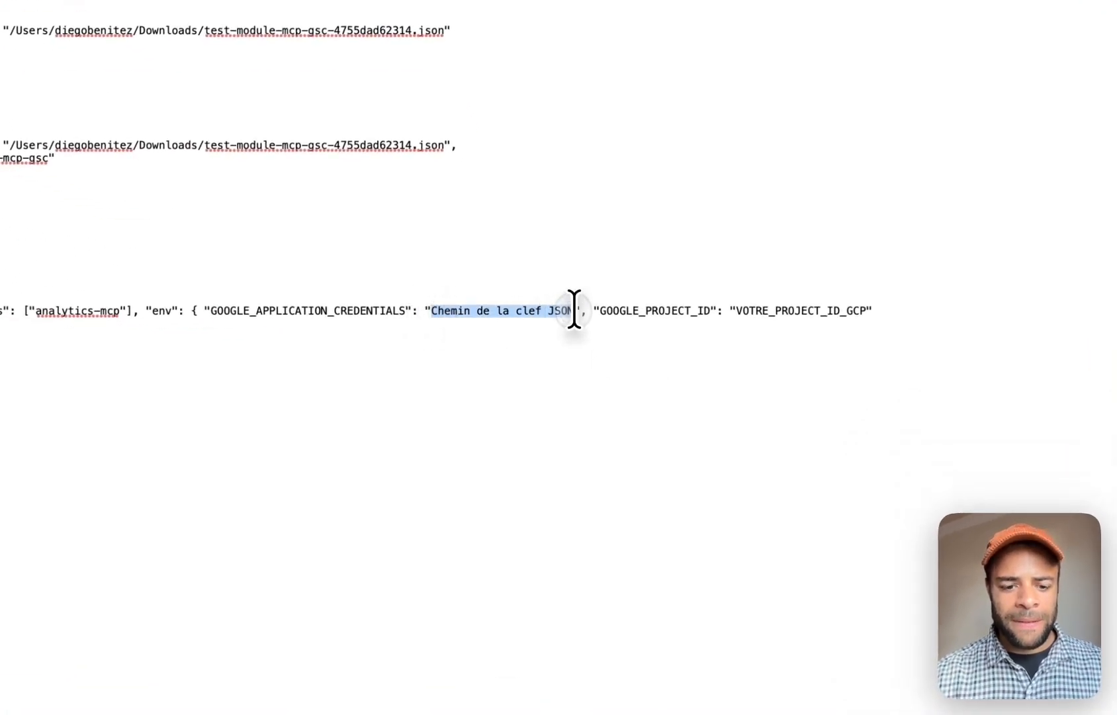
{"action": "type", "text": "/Users/diegobenitez/Downloads/test-video-youtube-ga4-d216589c0bde.json"}
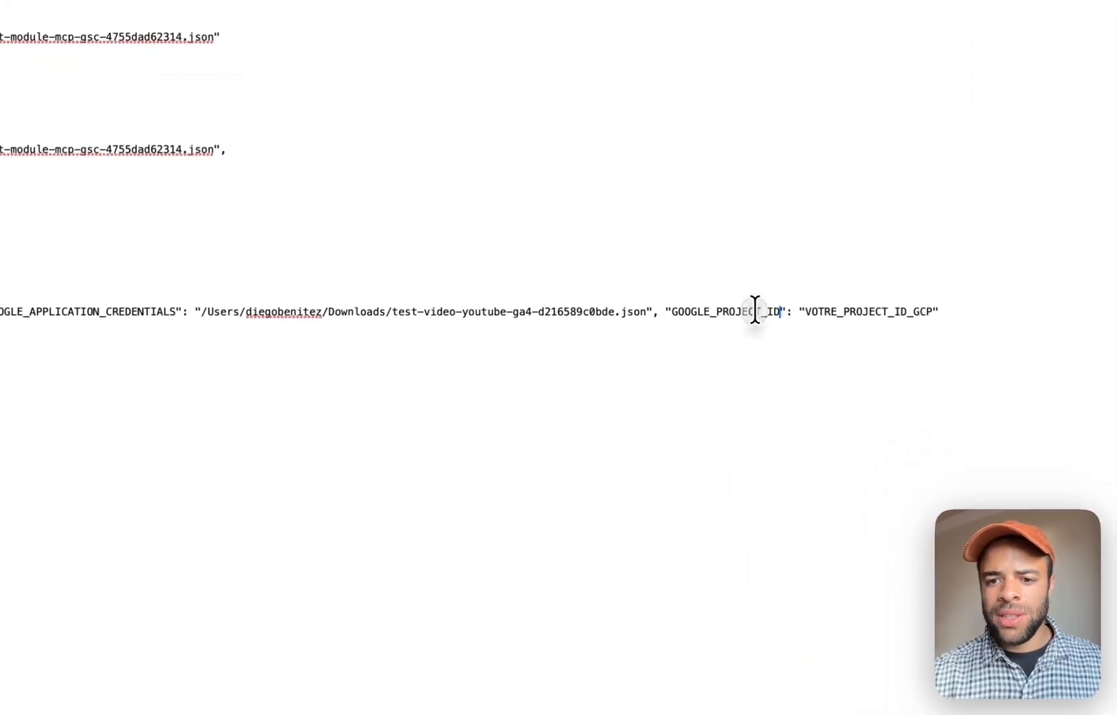
Switch to Google Cloud and copy the project identifier test-video-youtube-ga4 from the project selector
{"action": "left_click_drag", "start_coordinate": [832, 330], "coordinate": [766, 330]}
{"action": "left_click", "coordinate": [733, 309]}
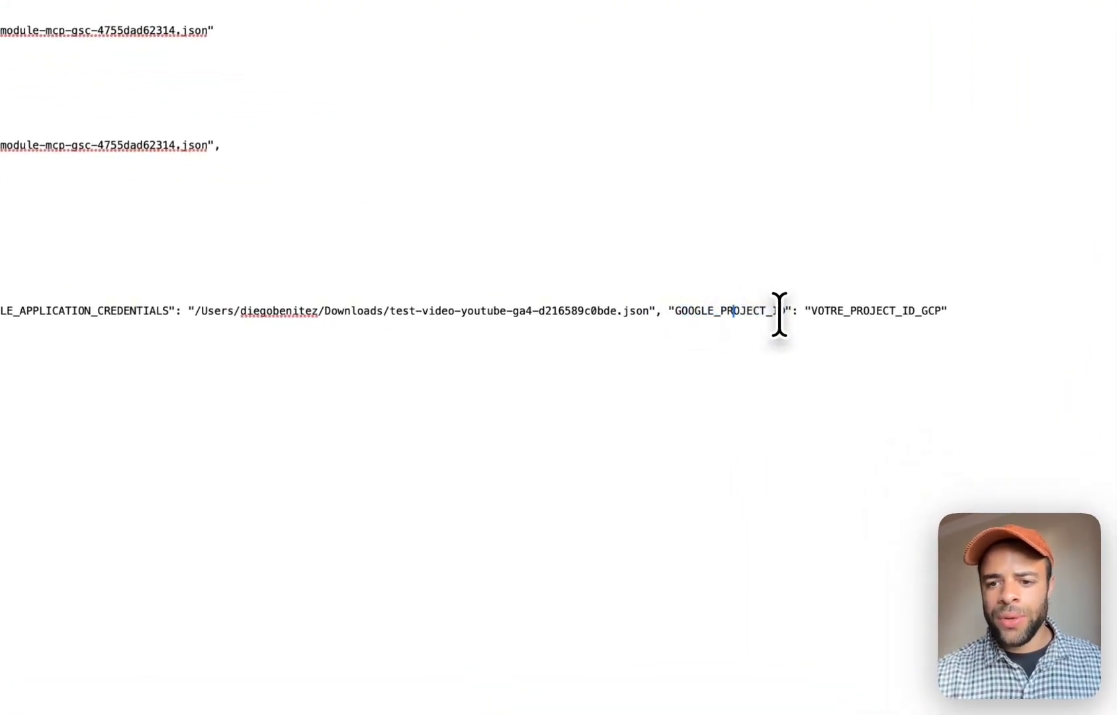
{"action": "left_click_drag", "start_coordinate": [883, 309], "coordinate": [899, 309]}
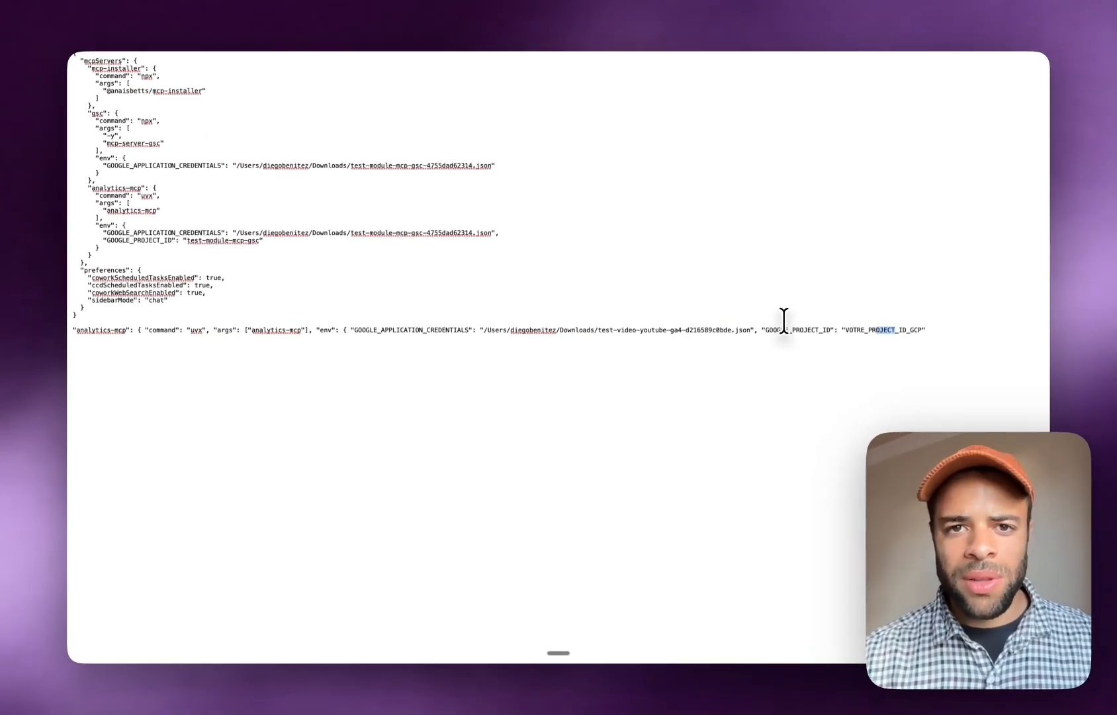
{"action": "key", "text": "ctrl+Right"}
{"action": "key", "text": "ctrl+Right"}
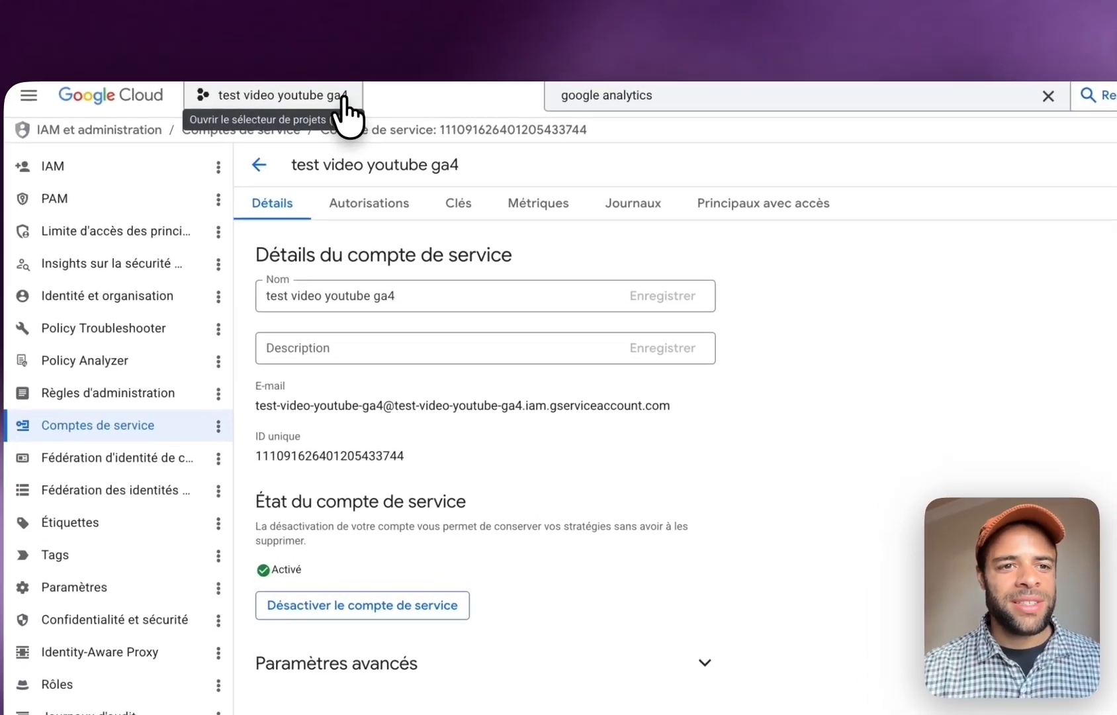
{"action": "left_click", "coordinate": [286, 61]}
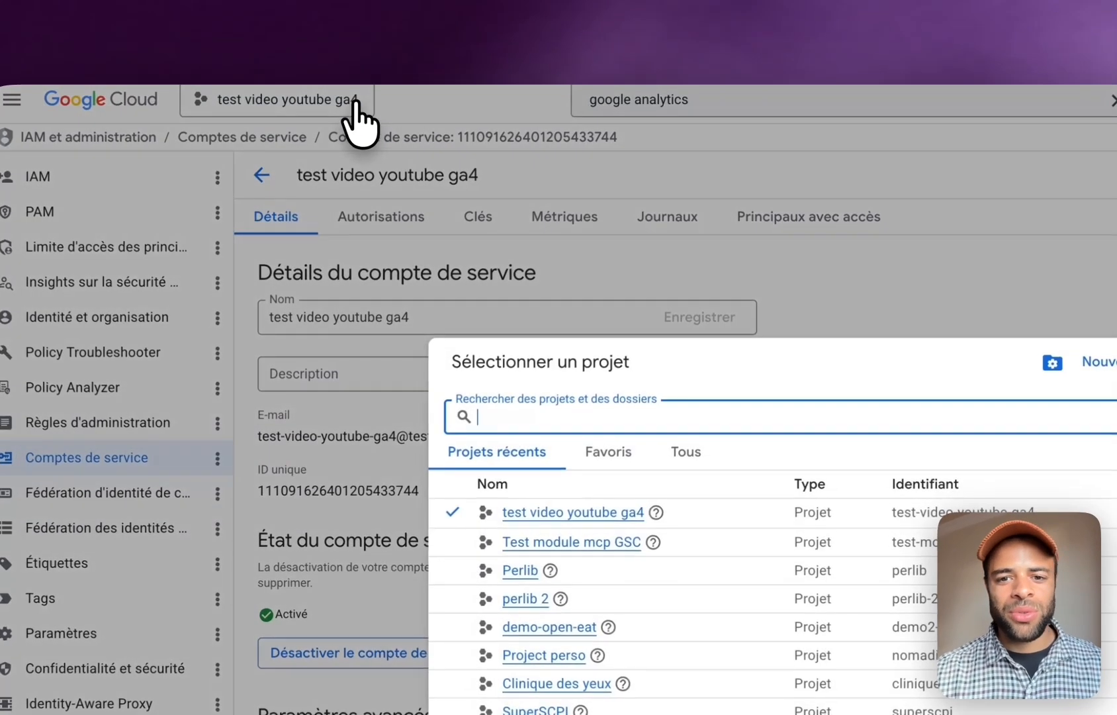
{"action": "left_click_drag", "start_coordinate": [817, 514], "coordinate": [670, 519]}
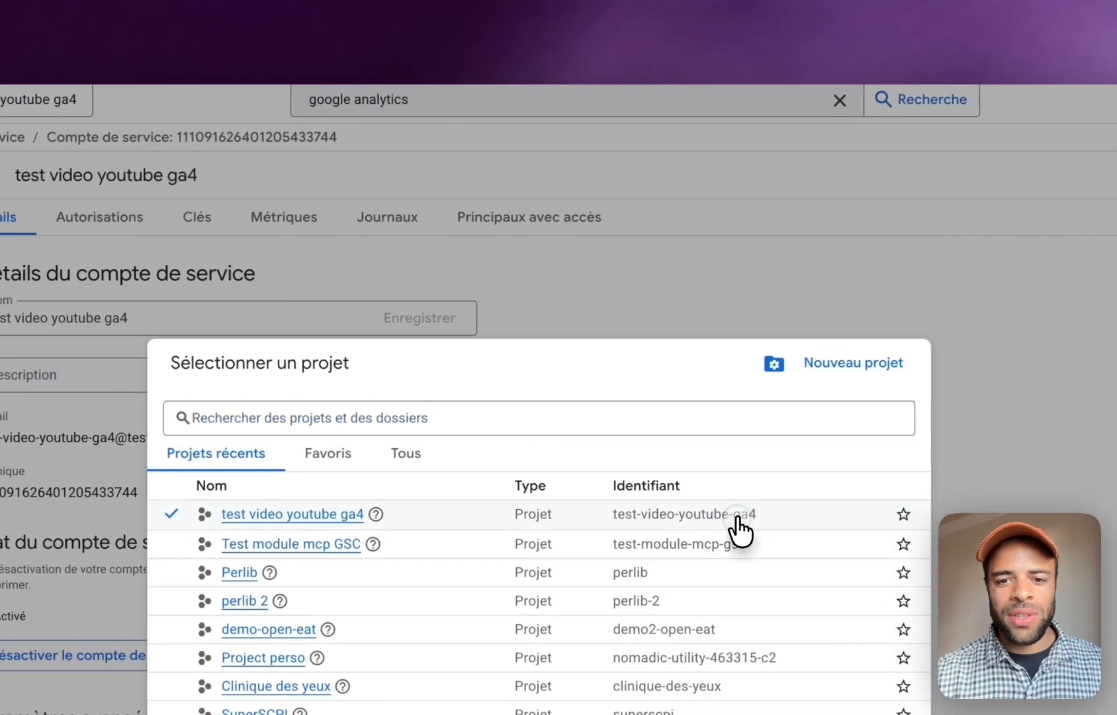
{"action": "key", "text": "super+c"}
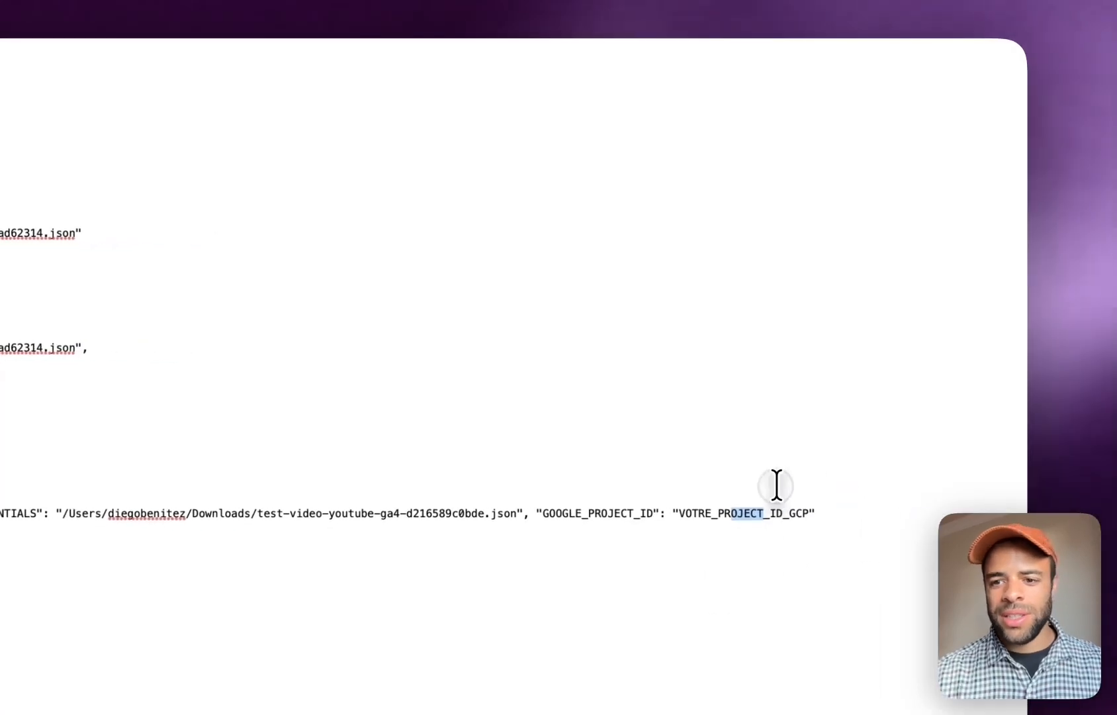
Back in the configuration file, replace the VOTRE_PROJECT_ID_GCP placeholder with test-video-youtube-ga4
{"action": "left_click", "coordinate": [775, 508]}
{"action": "left_click_drag", "start_coordinate": [780, 511], "coordinate": [648, 511]}
{"action": "key", "text": "super+v"}
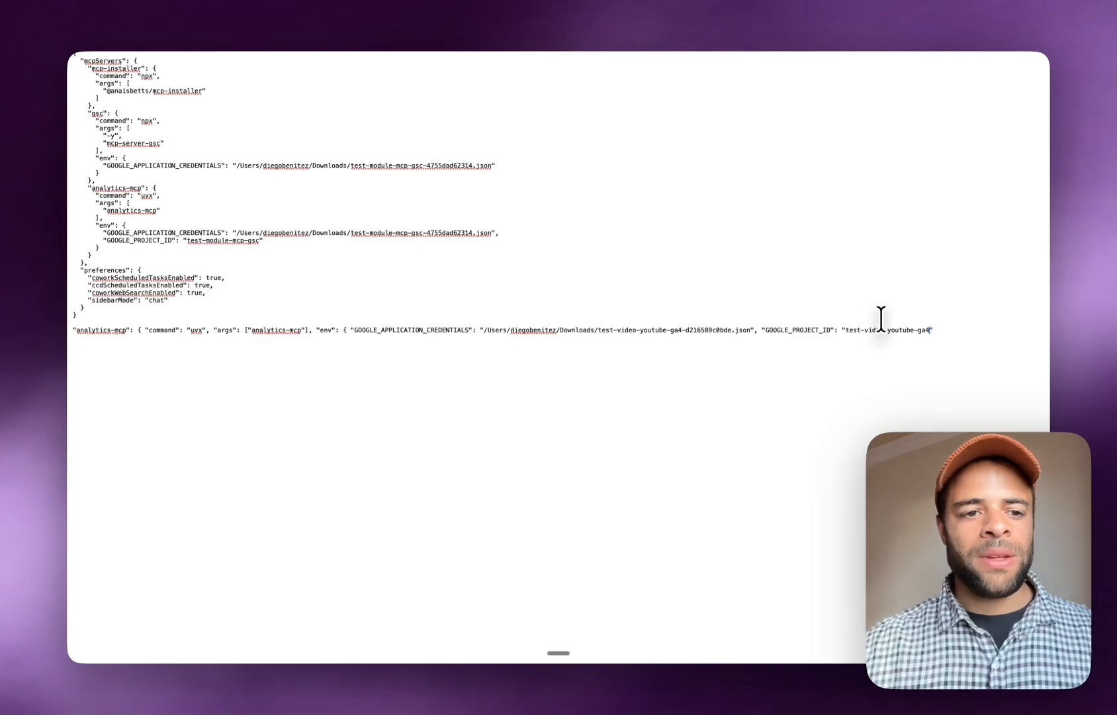
{"action": "left_click", "coordinate": [723, 313]}
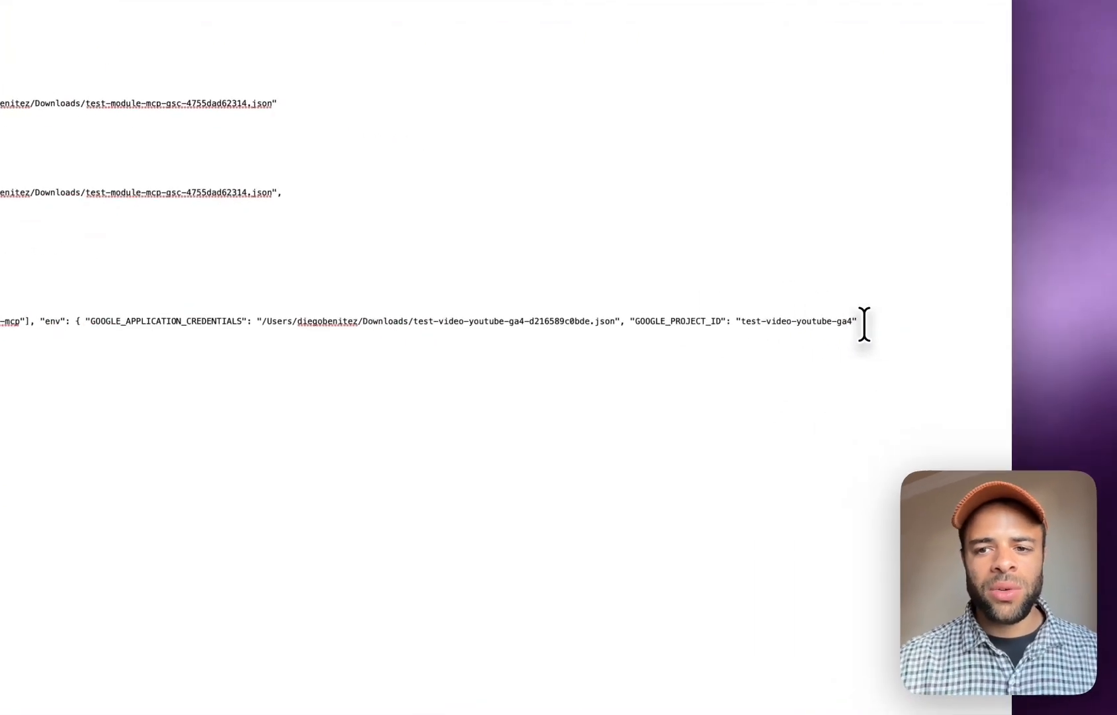
{"action": "left_click_drag", "start_coordinate": [930, 330], "coordinate": [346, 329]}
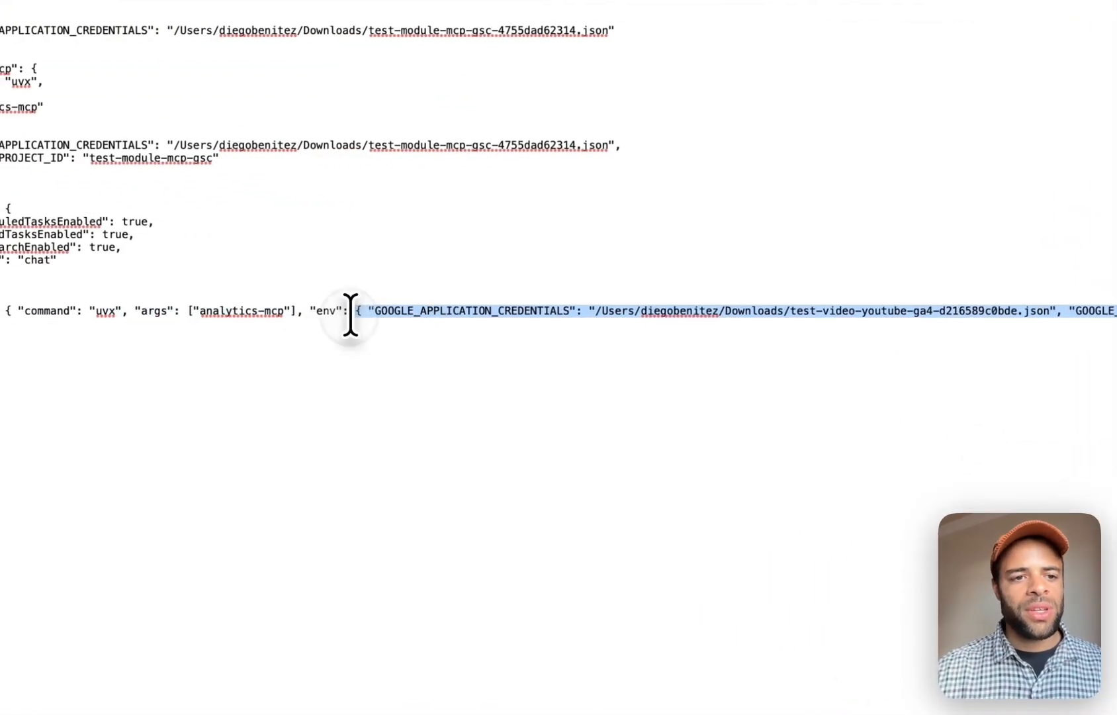
{"action": "left_click", "coordinate": [363, 205]}
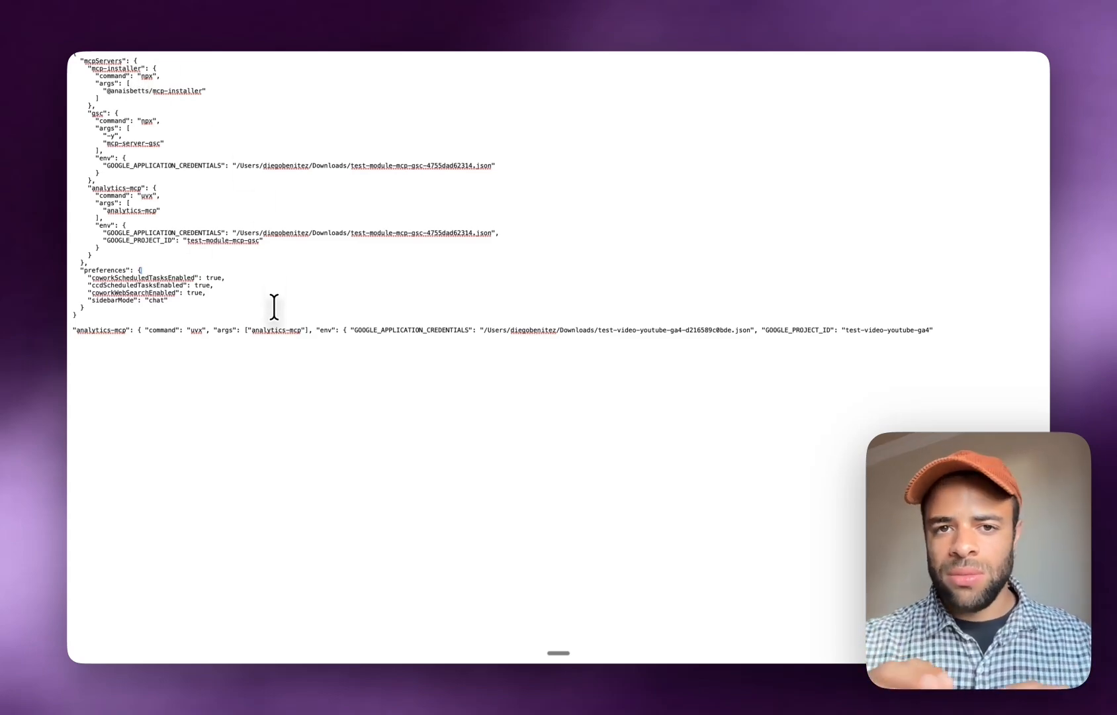
{"action": "triple_click", "coordinate": [211, 329]}
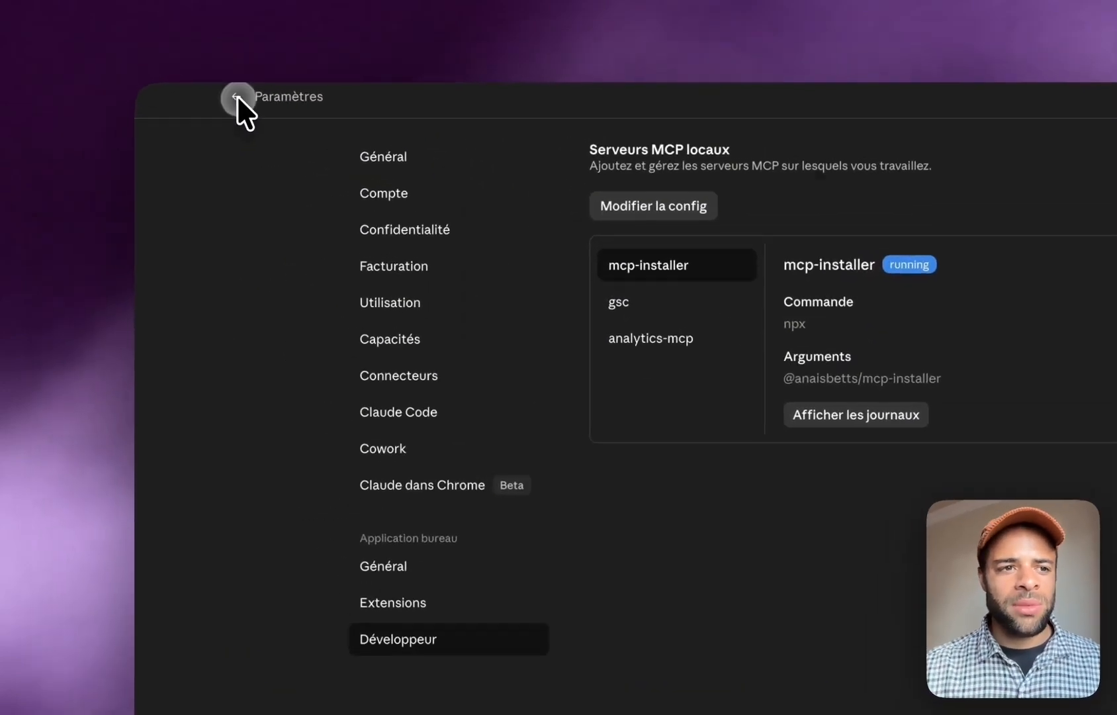
Go from Claude's settings to a new chat and check the analytics-mcp entry among the chat's connectors
{"action": "left_click", "coordinate": [136, 66]}
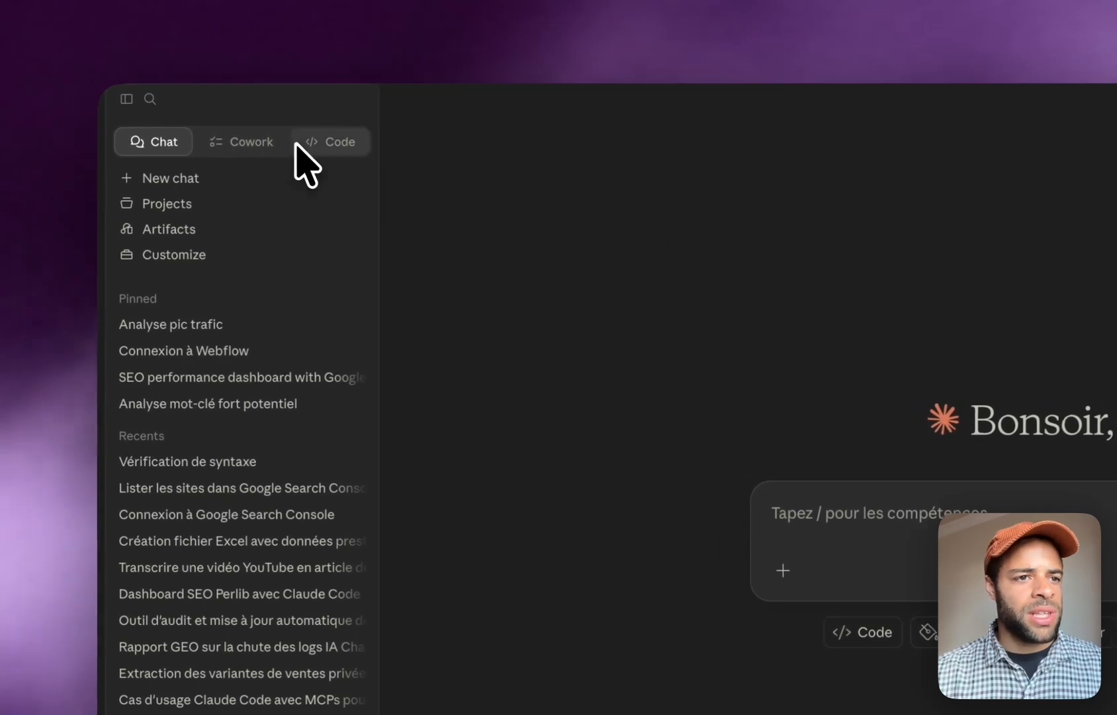
{"action": "left_click", "coordinate": [127, 99]}
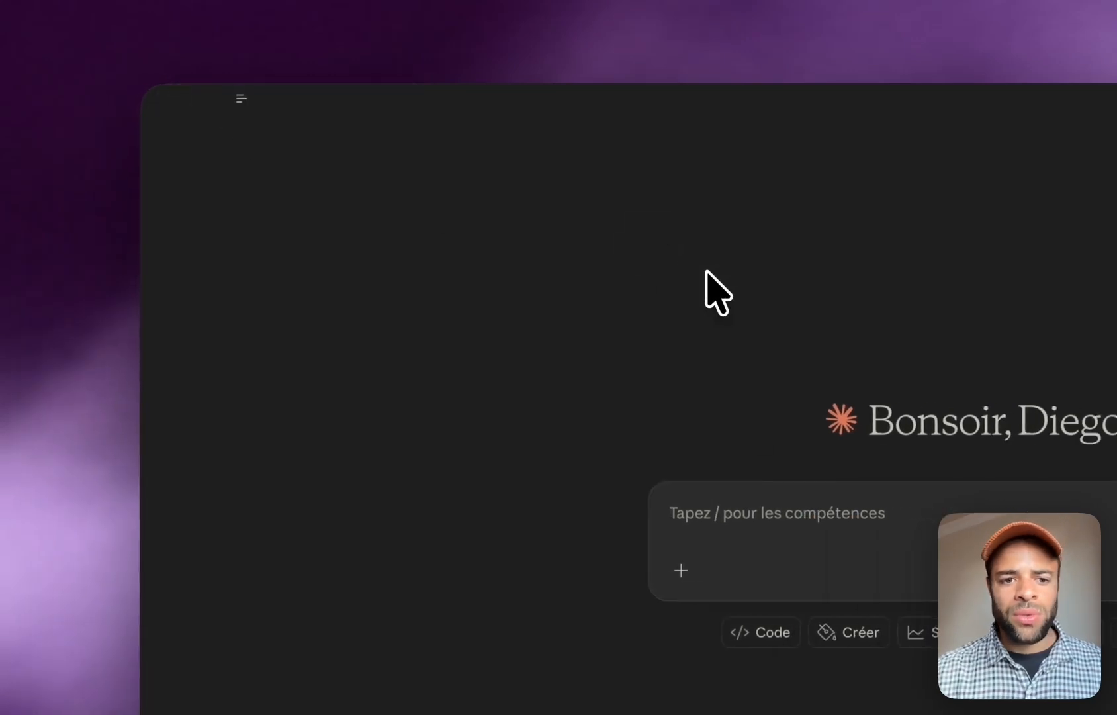
{"action": "left_click", "coordinate": [680, 569]}
{"action": "mouse_move", "coordinate": [695, 623]}
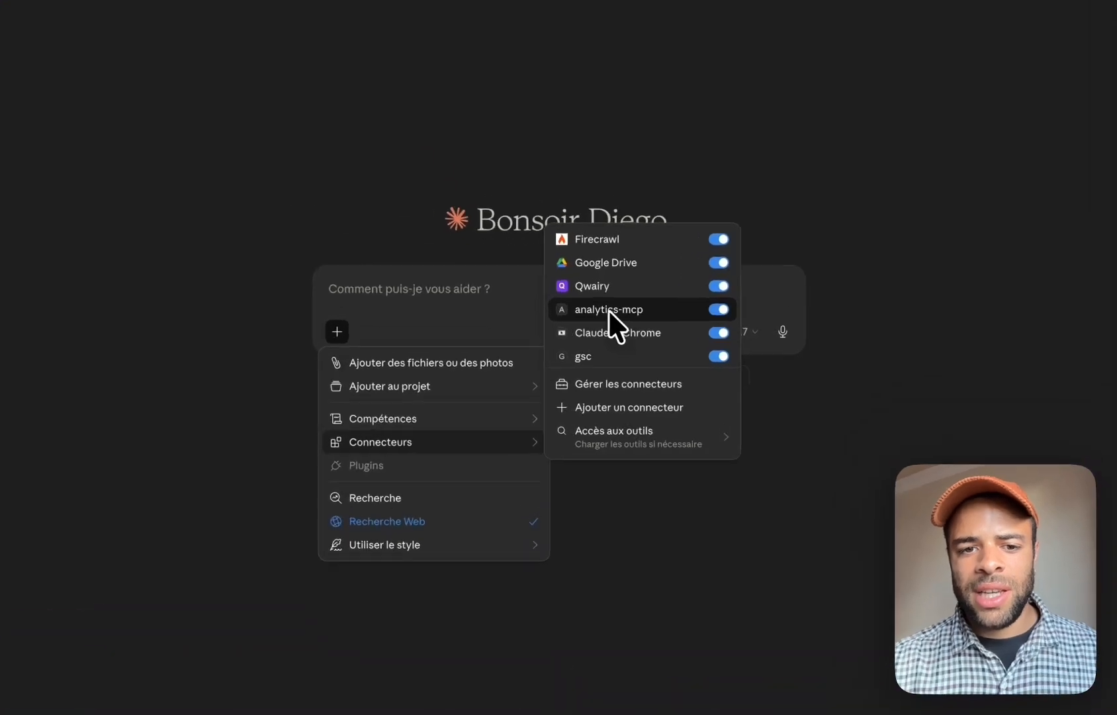
Send Claude the prompt "lister les sites sur ga4"
{"action": "left_click", "coordinate": [475, 289]}
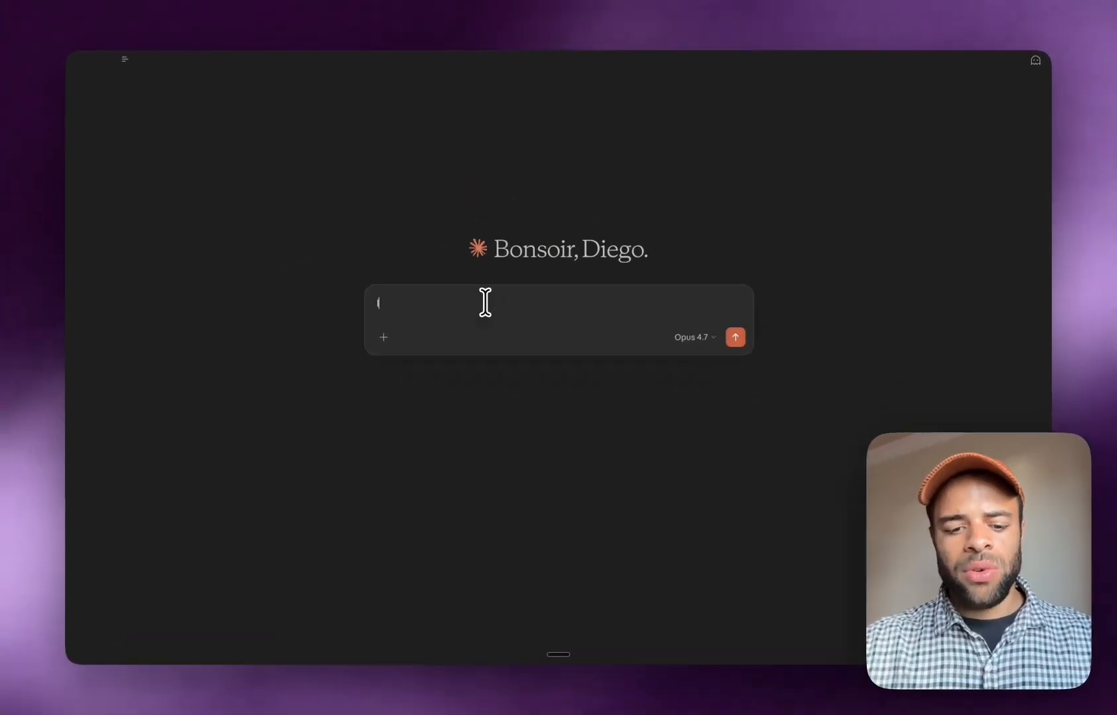
{"action": "type", "text": "lister"}
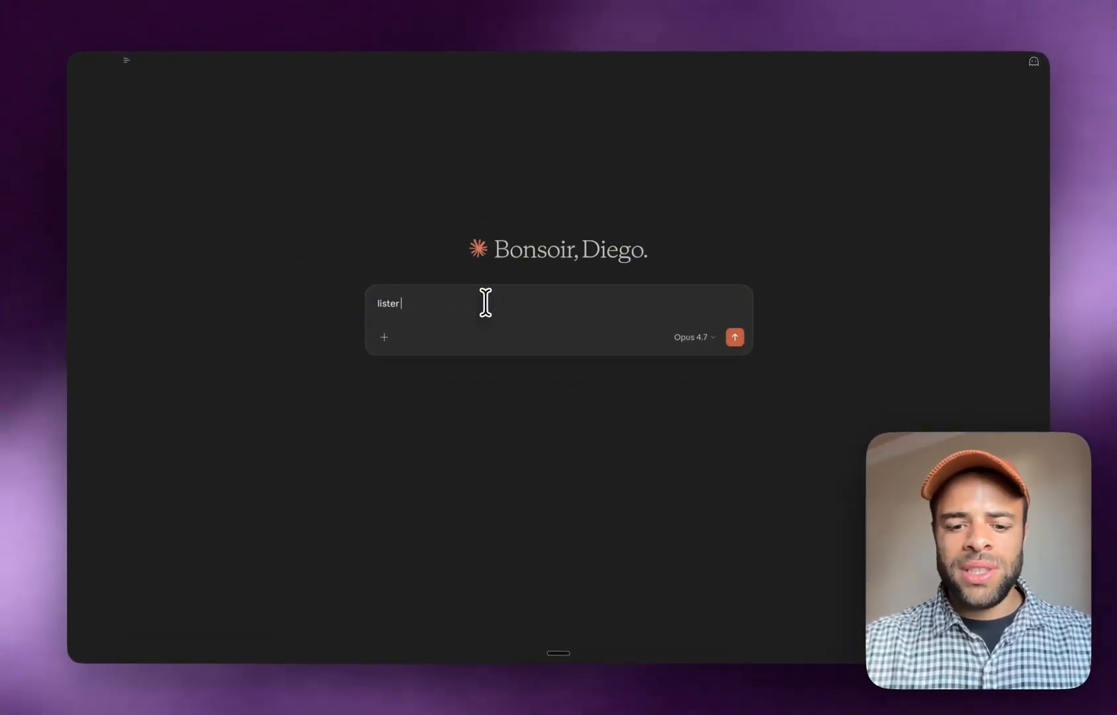
{"action": "type", "text": " les sites sur go"}
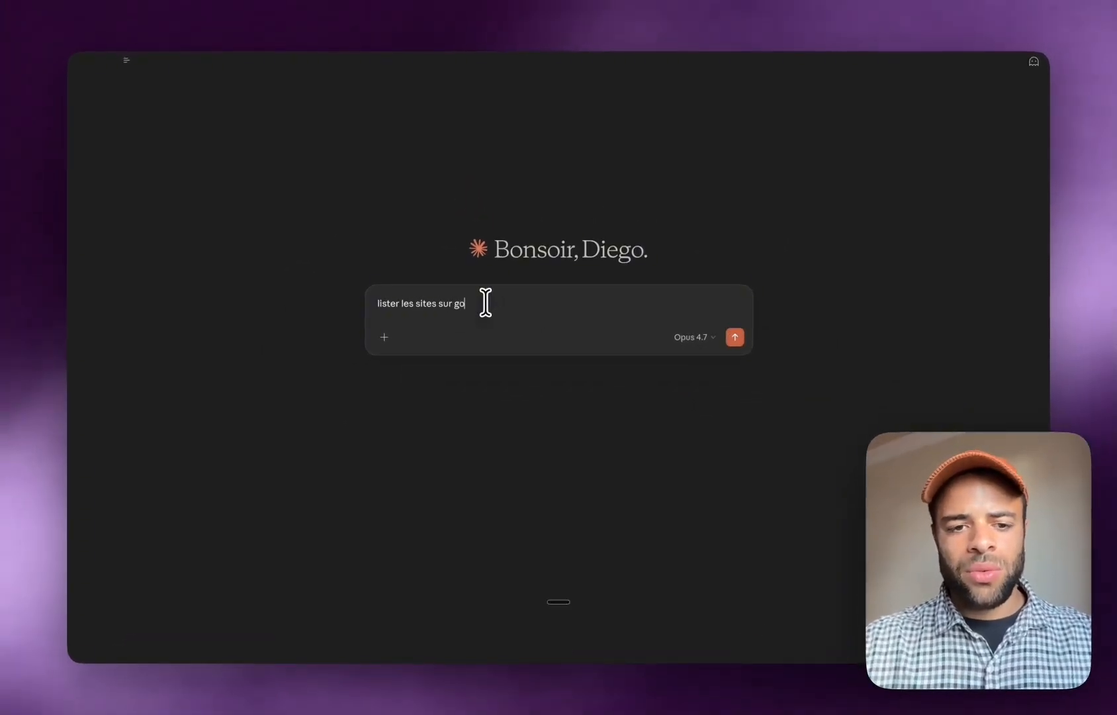
{"action": "type", "text": "a4"}
{"action": "key", "text": "Return"}
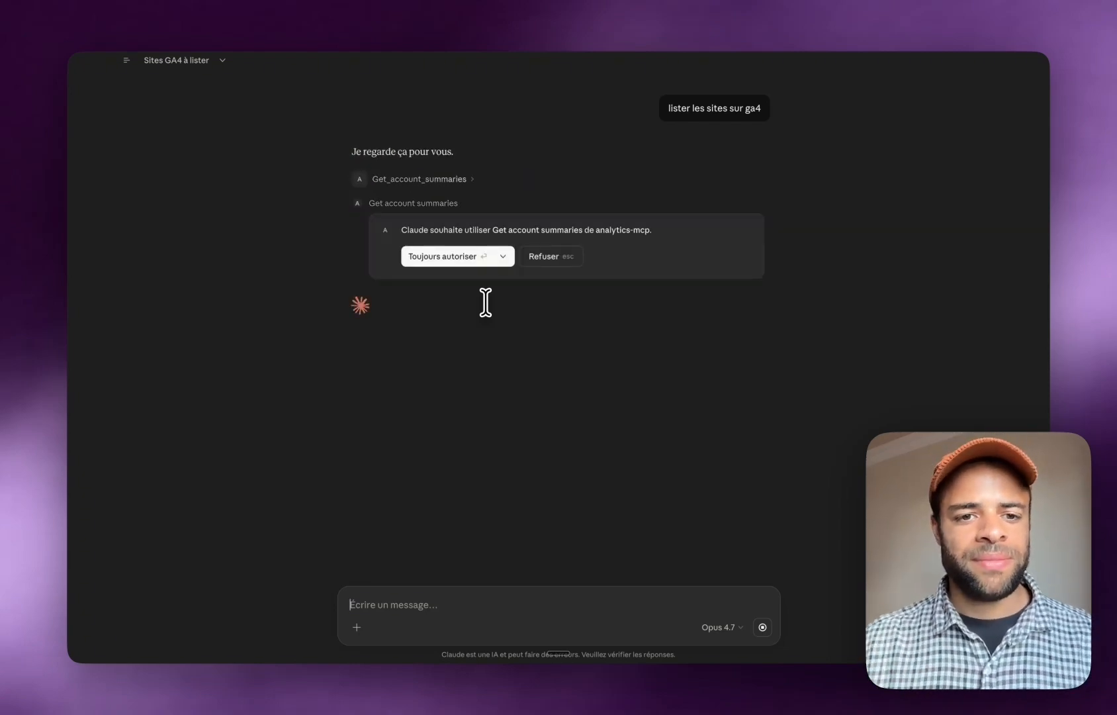
Always allow analytics-mcp's Get account summaries tool and grant uvx access to the Téléchargements folder
{"action": "left_click", "coordinate": [465, 258]}
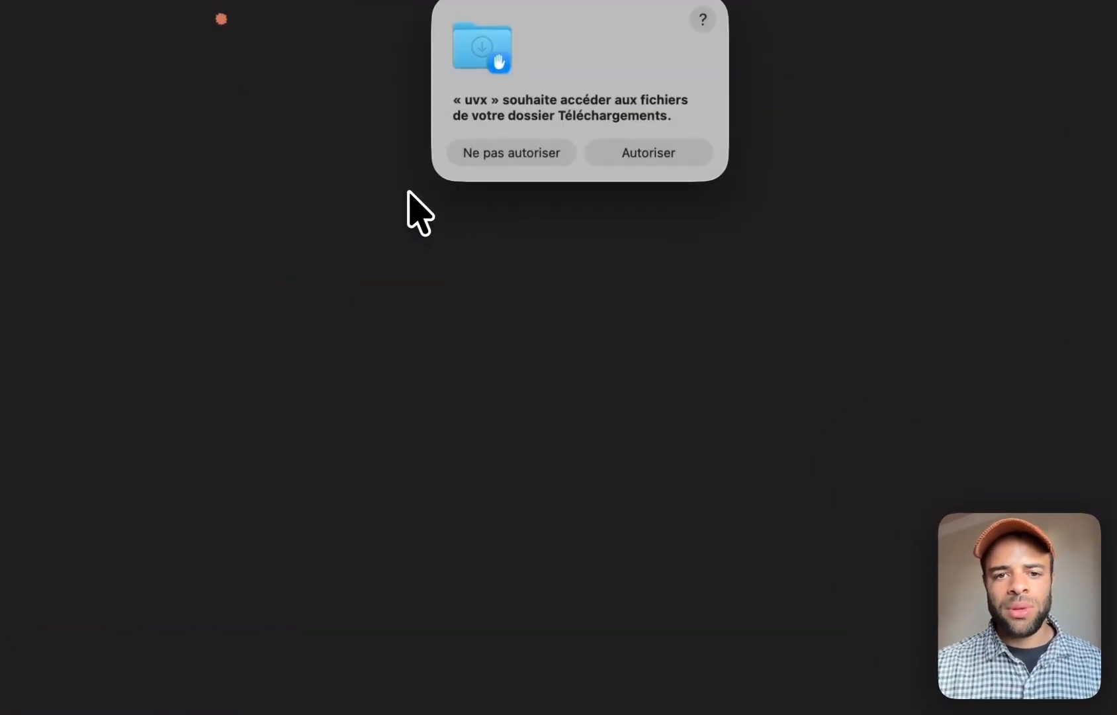
{"action": "left_click", "coordinate": [659, 159]}
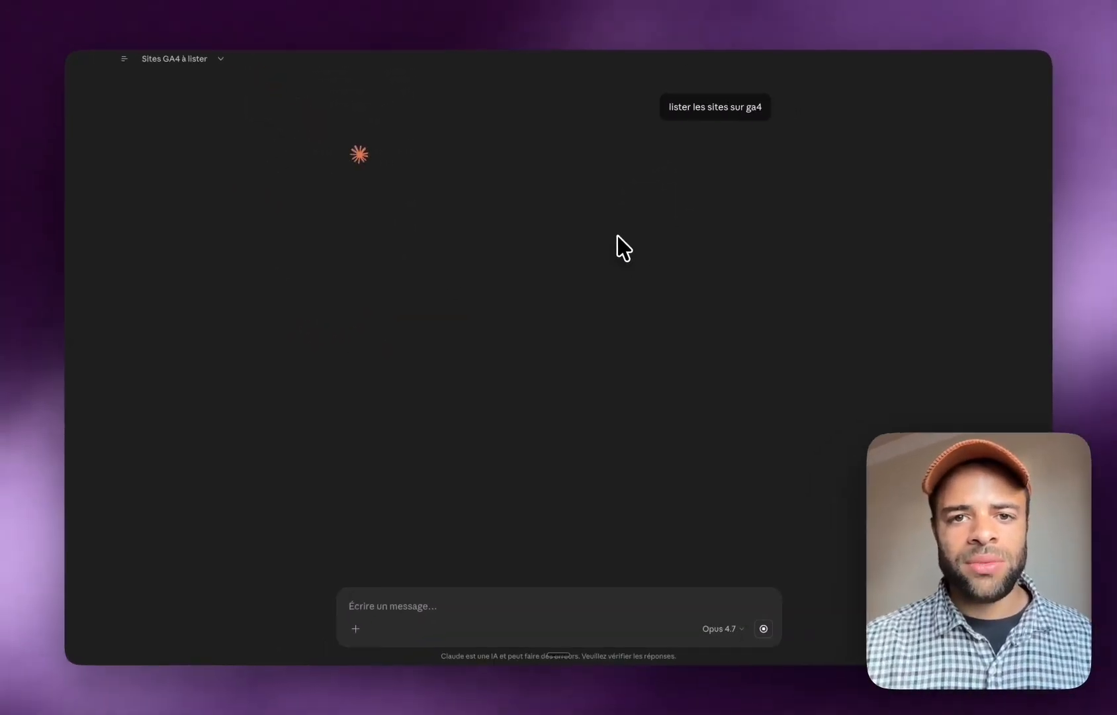